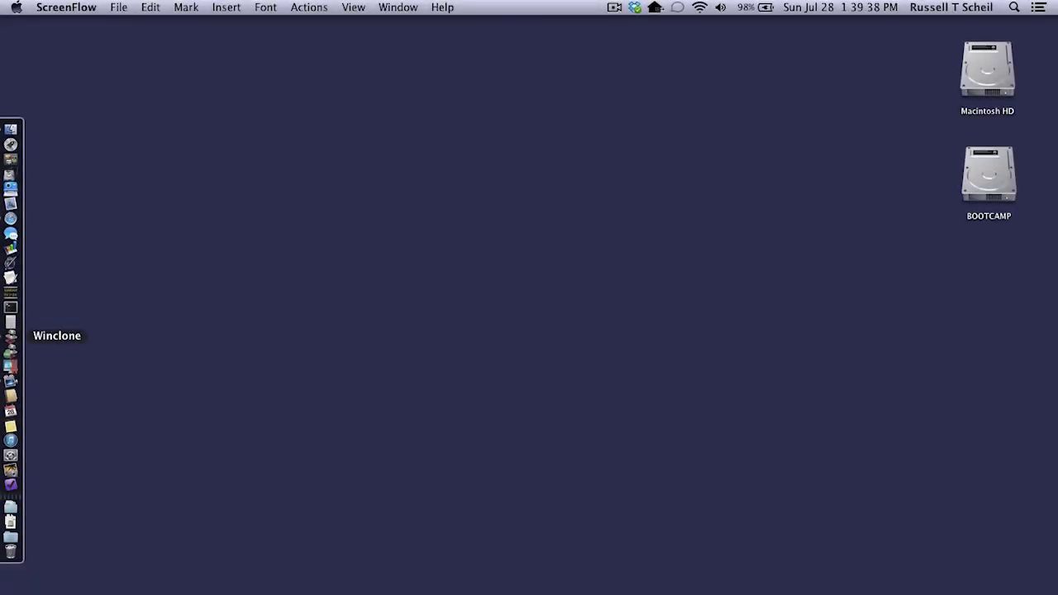
Switch to Winclone and install the license file Winclone Test User.wclicense from the aaWincloneLicense folder through the preferences.
{"action": "left_click", "coordinate": [10, 336]}
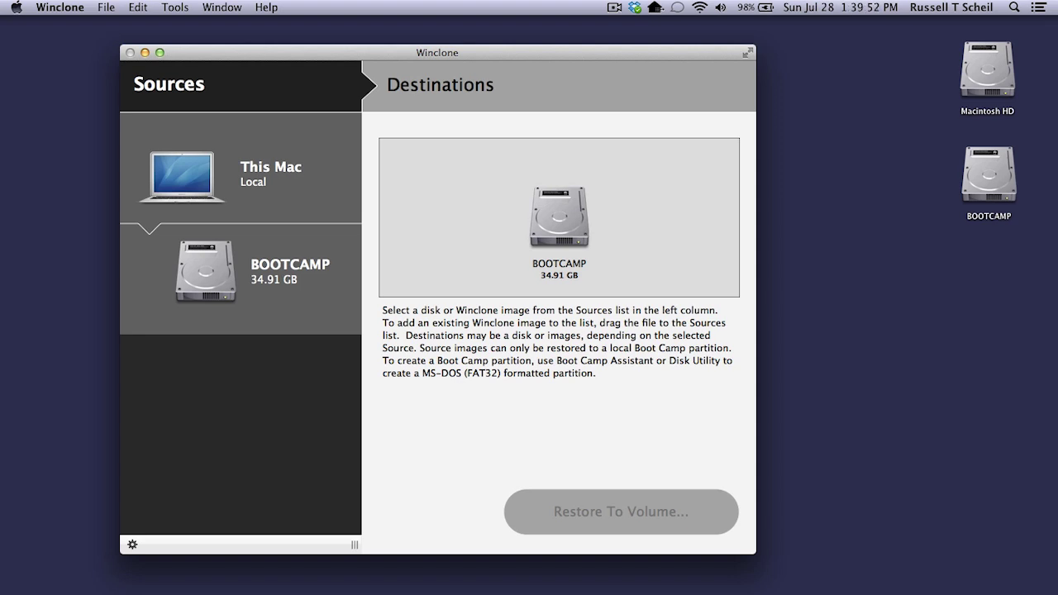
{"action": "left_click", "coordinate": [55, 8]}
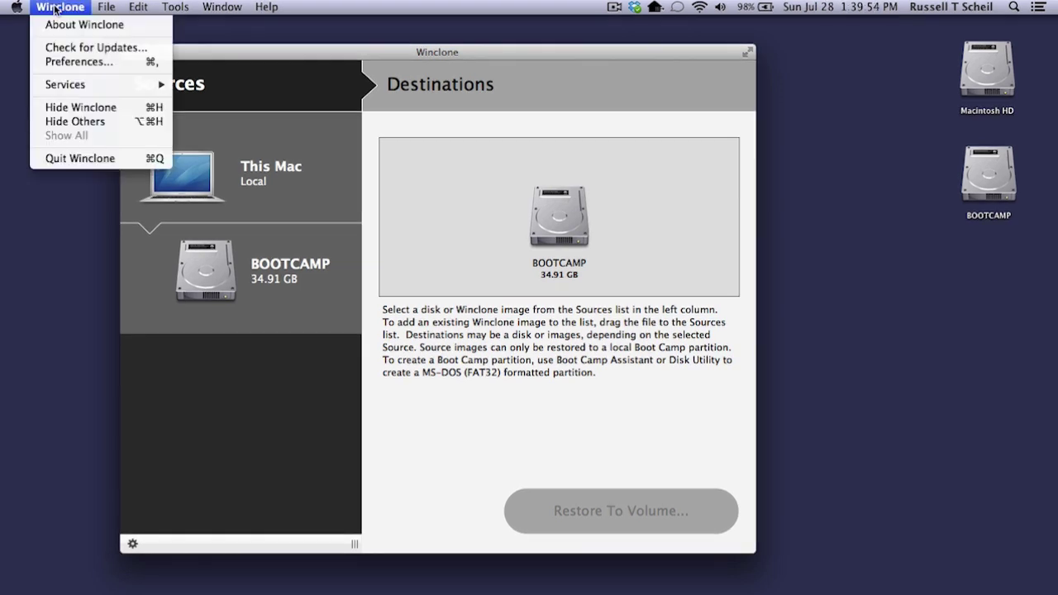
{"action": "left_click", "coordinate": [58, 62]}
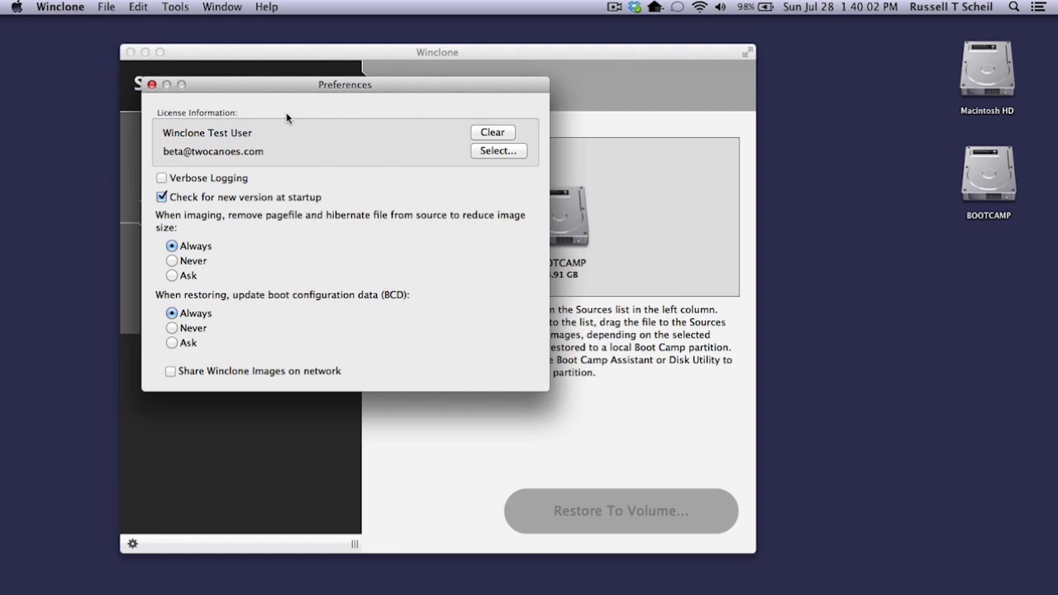
{"action": "left_click", "coordinate": [499, 151]}
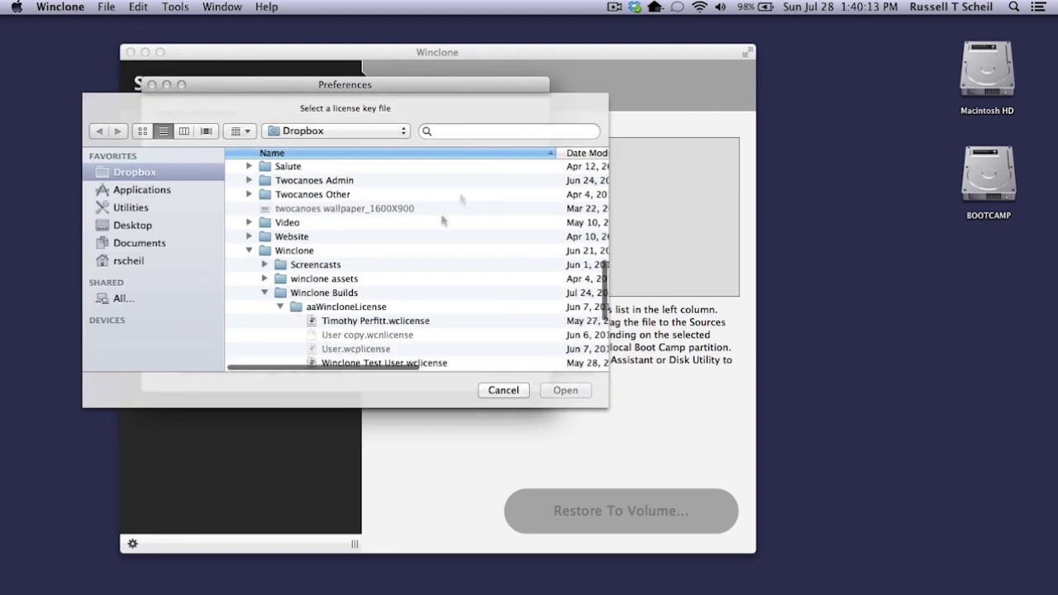
{"action": "scroll", "coordinate": [428, 244], "scroll_direction": "down", "scroll_amount": 5}
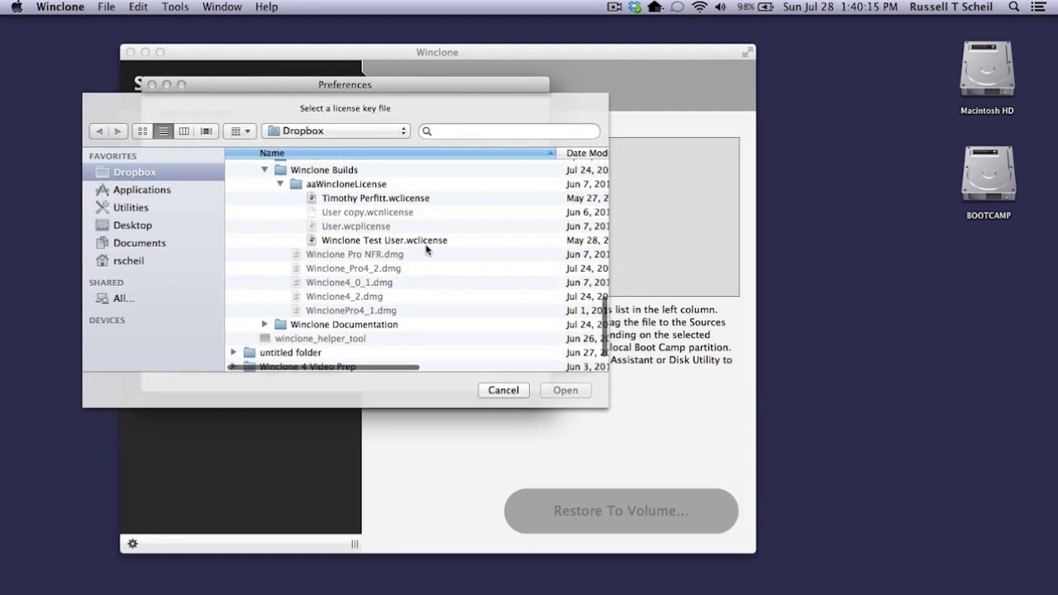
{"action": "left_click", "coordinate": [369, 240]}
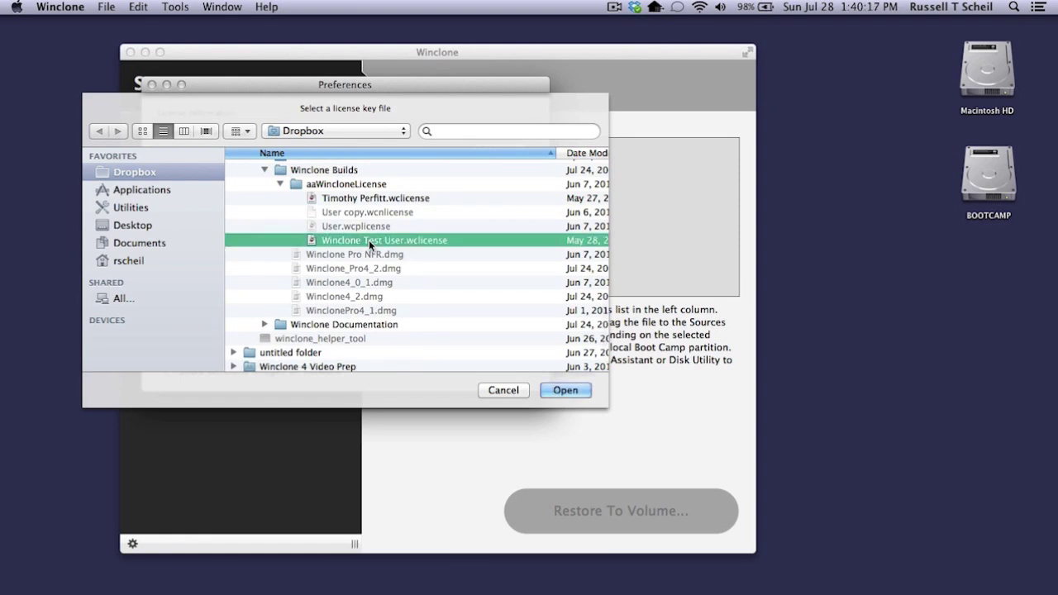
{"action": "left_click", "coordinate": [556, 391]}
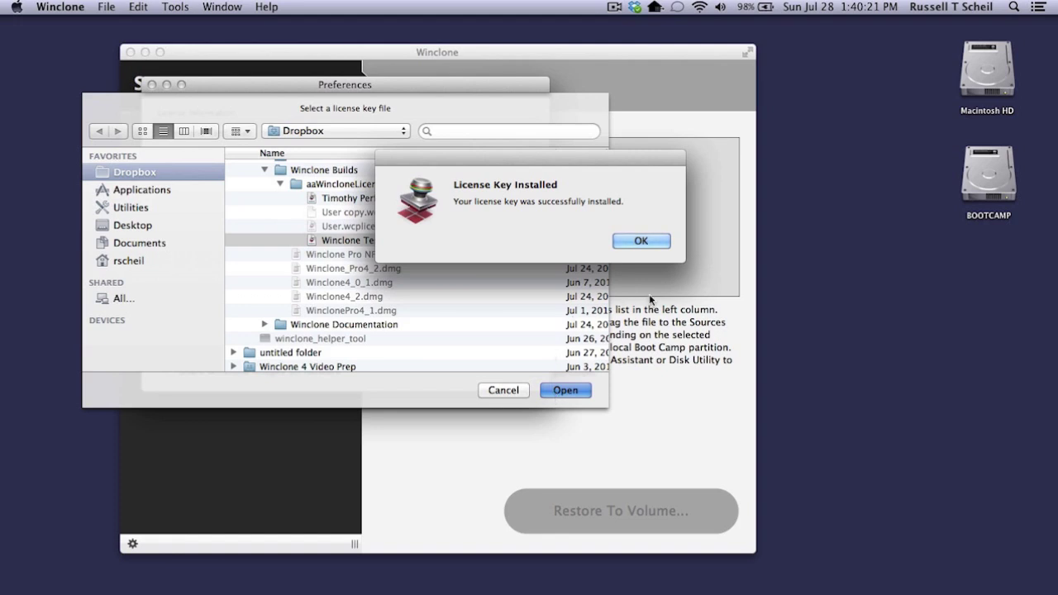
{"action": "left_click", "coordinate": [637, 241]}
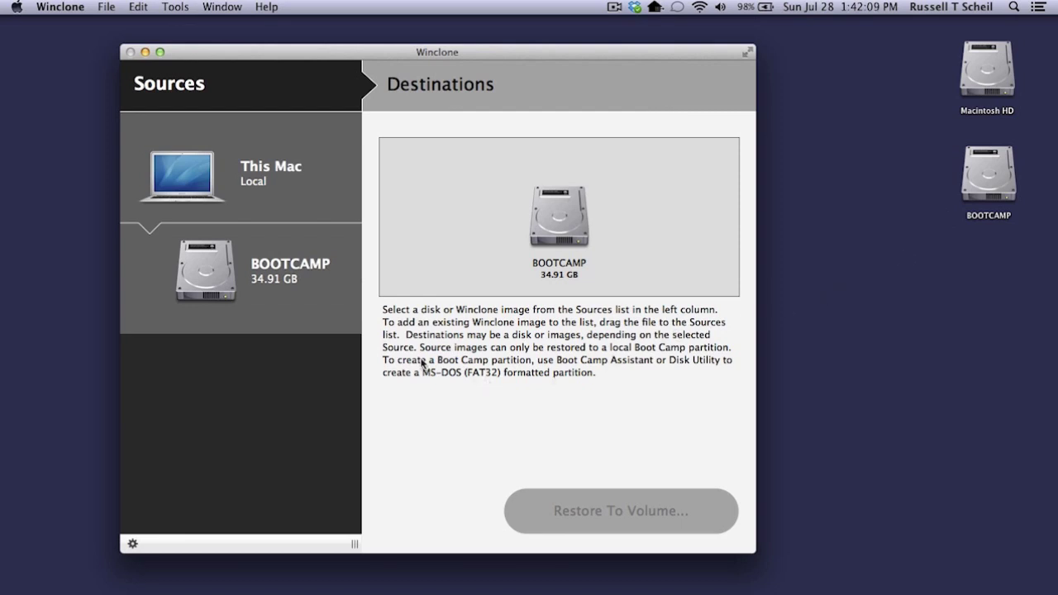
Shrink the Windows (NTFS) filesystem of the BOOTCAMP volume, authorizing the change with the account password.
{"action": "left_click", "coordinate": [211, 270]}
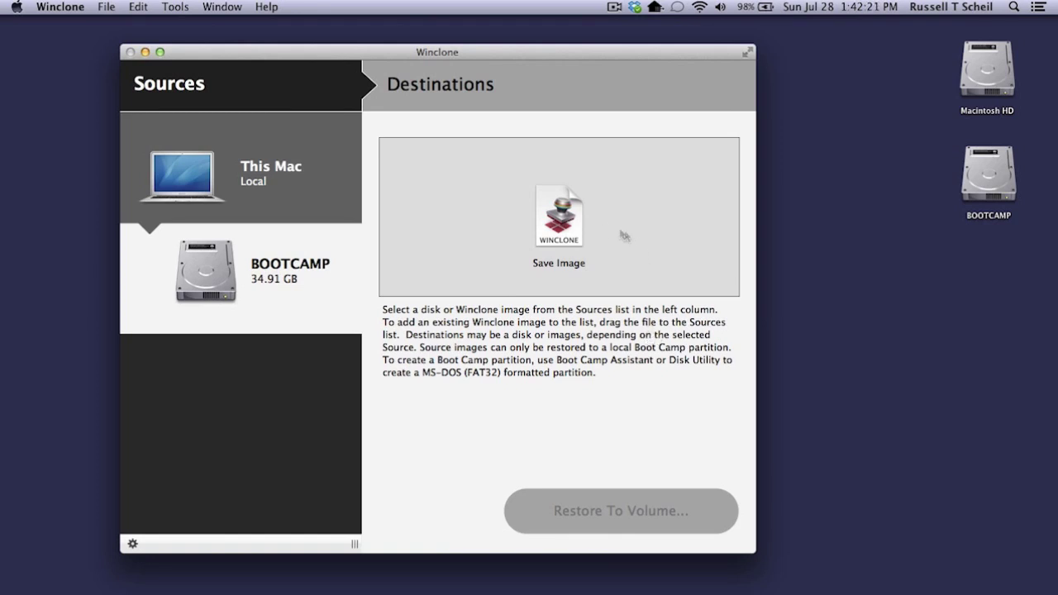
{"action": "left_click", "coordinate": [557, 224]}
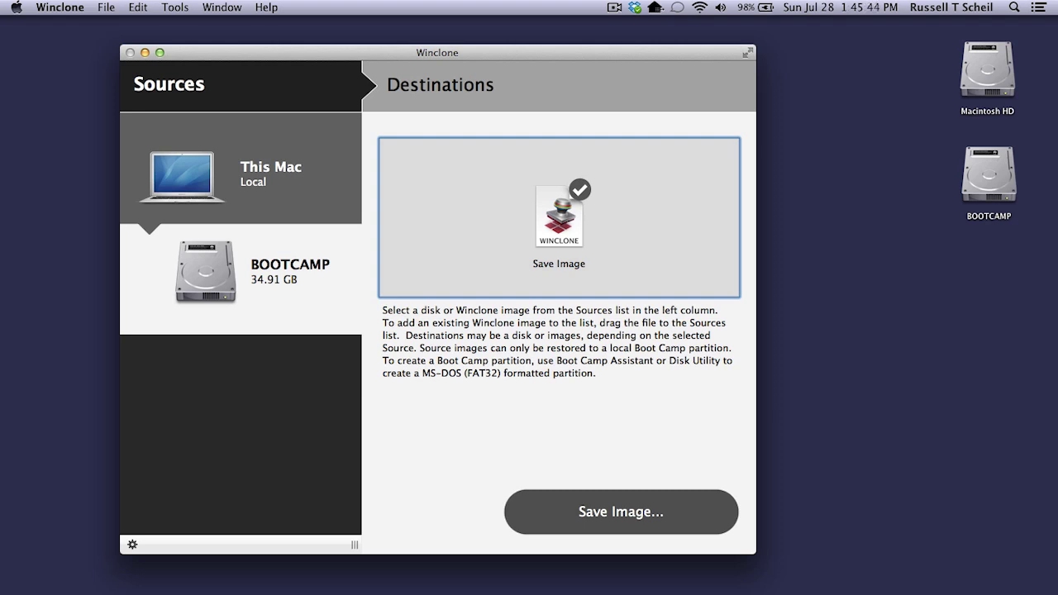
{"action": "left_click", "coordinate": [133, 545]}
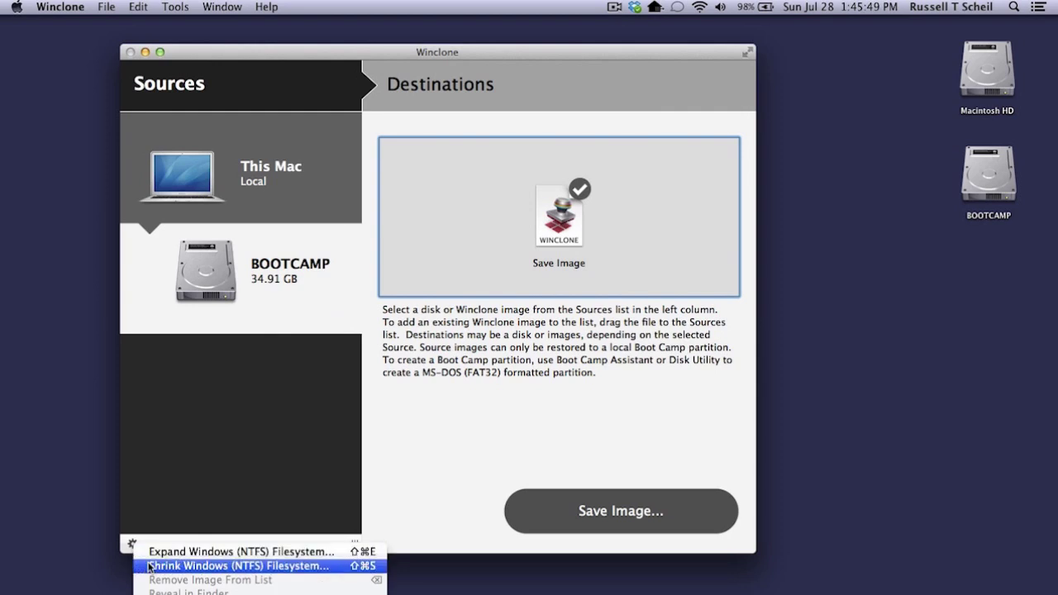
{"action": "left_click", "coordinate": [151, 566]}
{"action": "type", "text": "••••••••••"}
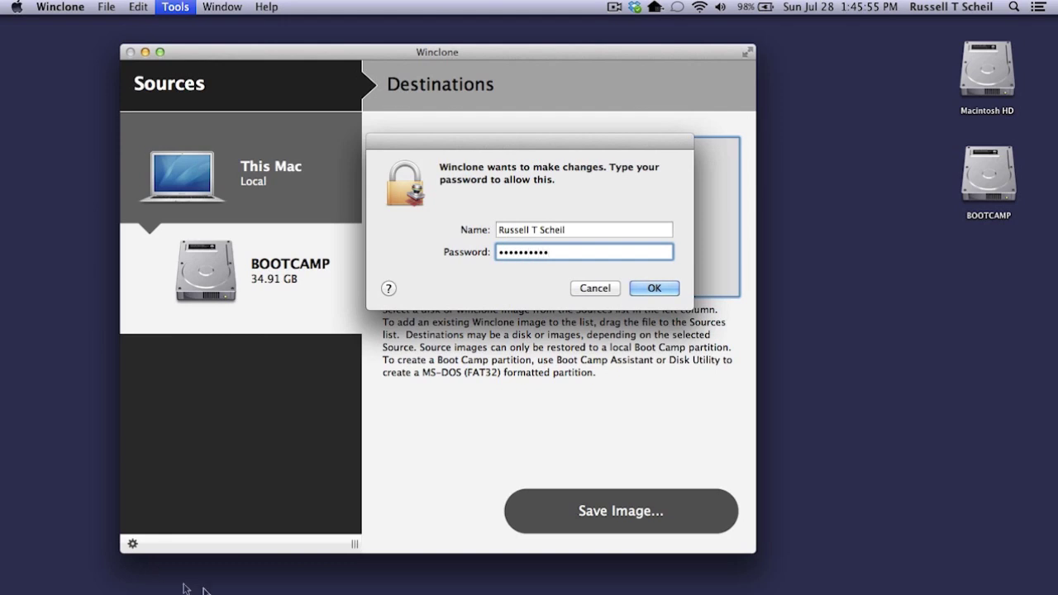
{"action": "left_click", "coordinate": [646, 291]}
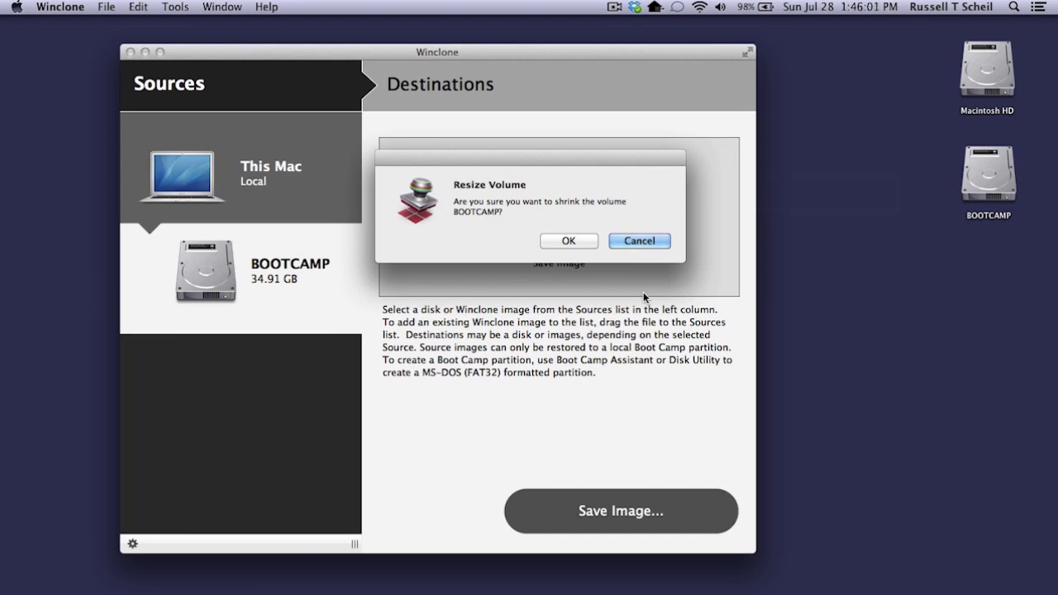
{"action": "left_click", "coordinate": [569, 242]}
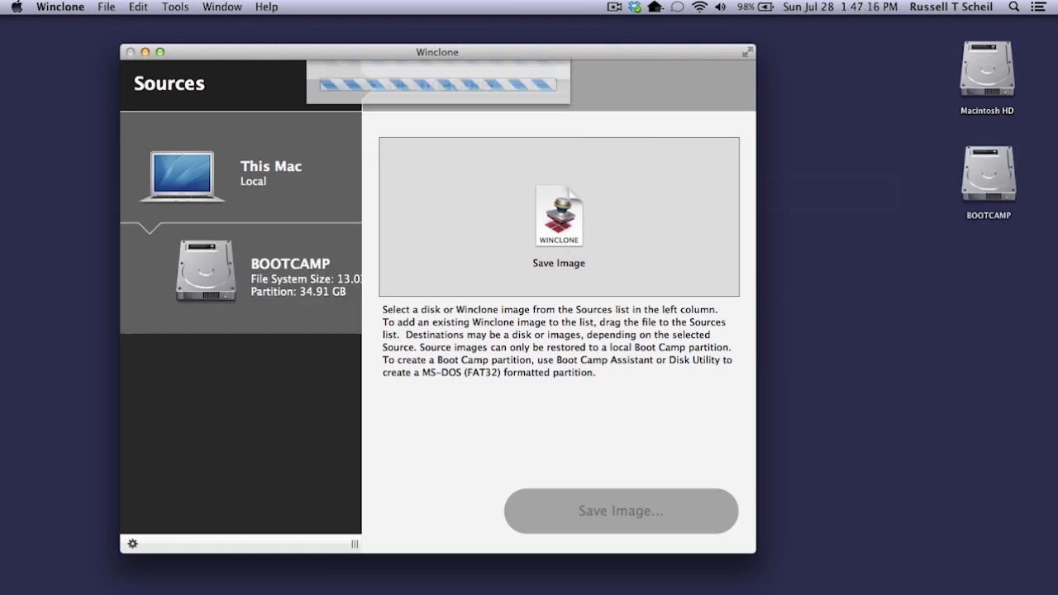
Widen the Sources column to fit the BOOTCAMP size details and select Save Image as the destination.
{"action": "left_click_drag", "start_coordinate": [354, 543], "coordinate": [399, 542]}
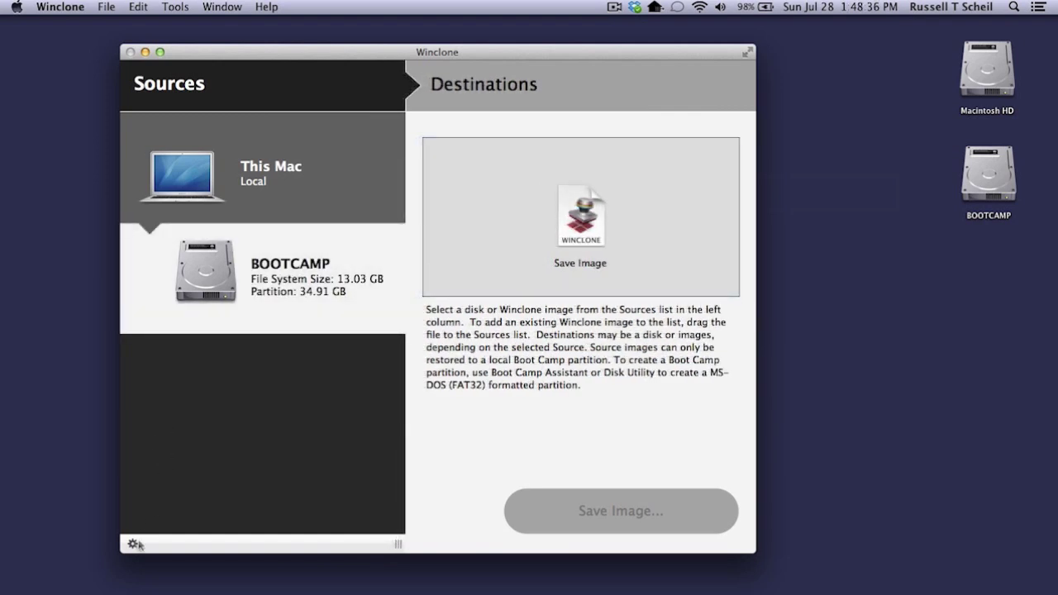
{"action": "left_click", "coordinate": [133, 544]}
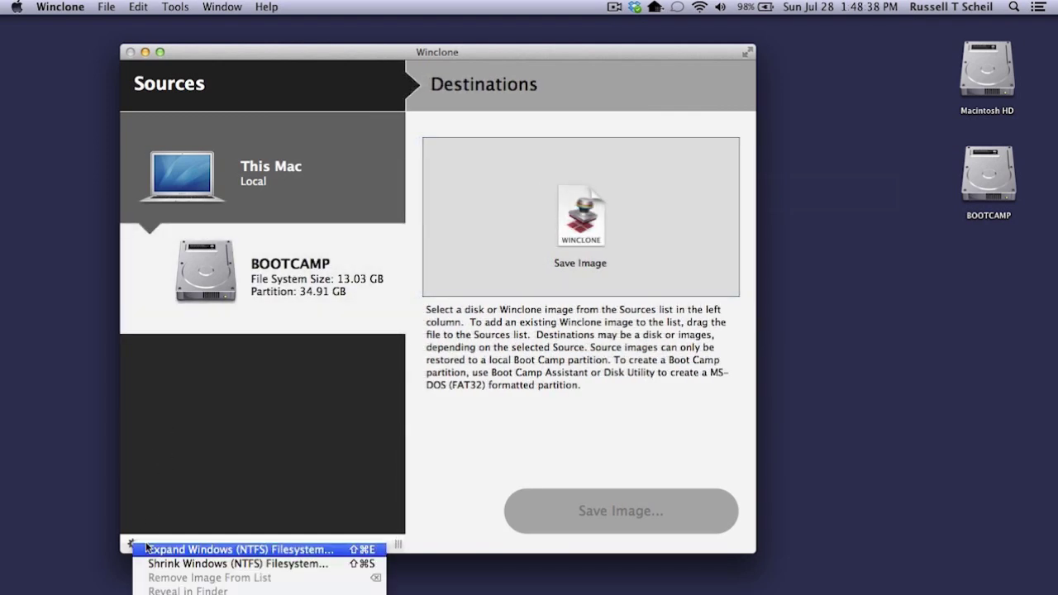
{"action": "left_click", "coordinate": [190, 374]}
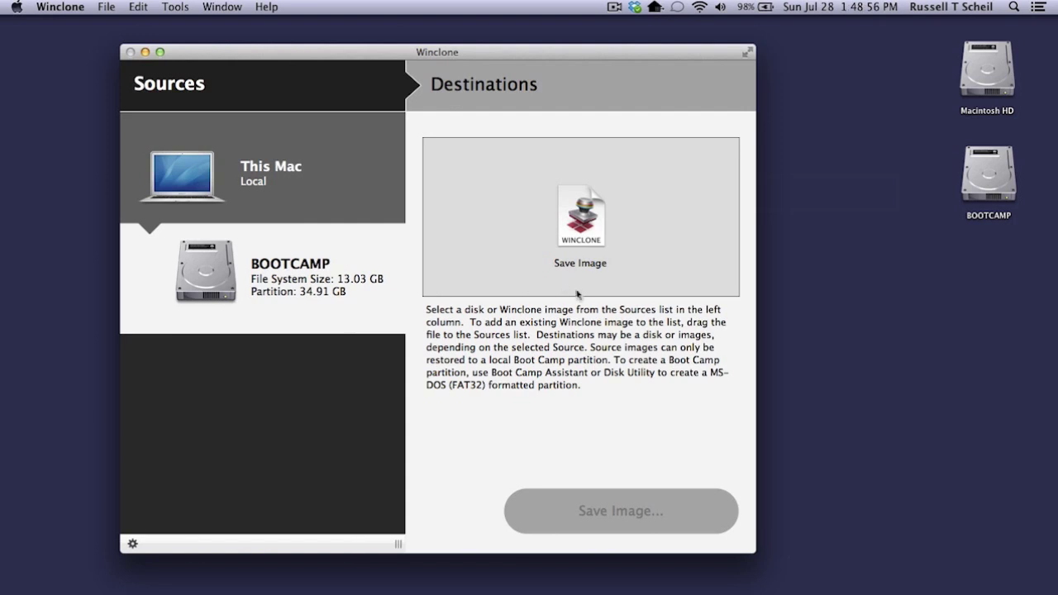
{"action": "left_click", "coordinate": [581, 224]}
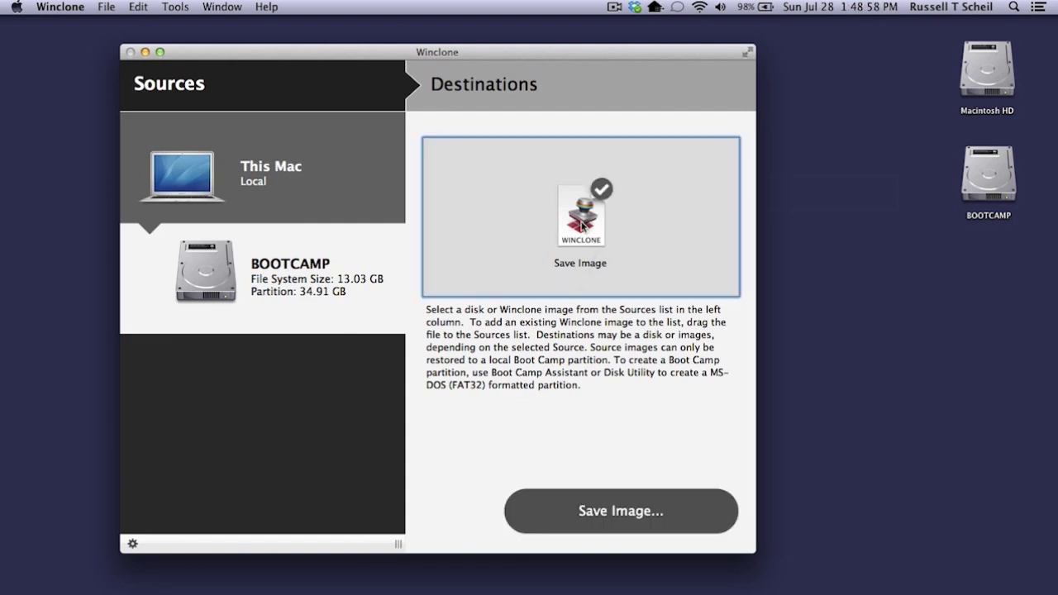
Read the twocanoes.com/diskcheck guide in Safari on running CHKDSK before imaging, through to the Disk Check section.
{"action": "left_click", "coordinate": [603, 514]}
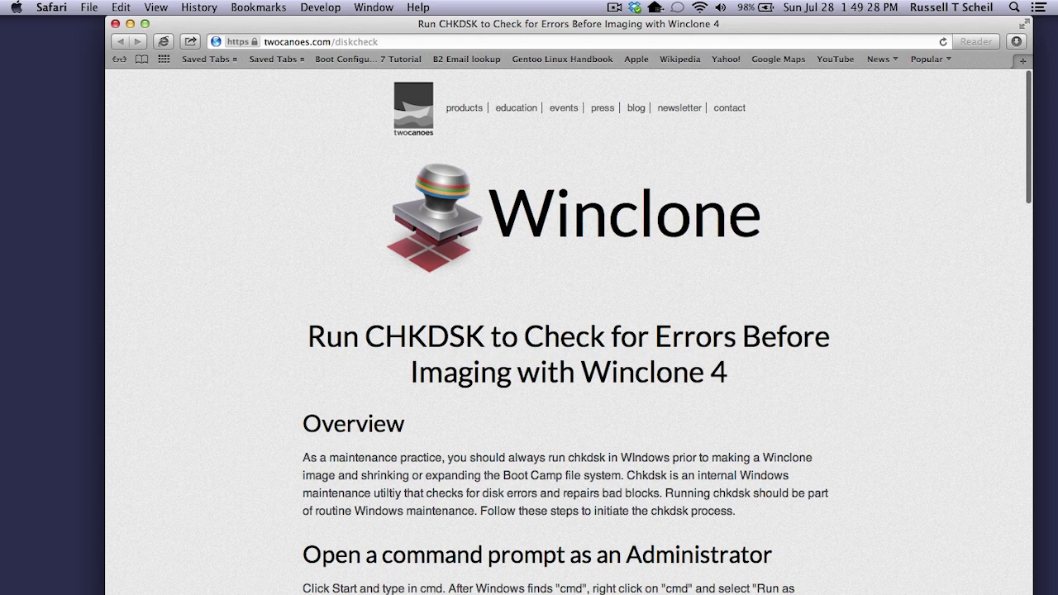
{"action": "scroll", "coordinate": [569, 331], "scroll_direction": "down", "scroll_amount": 5}
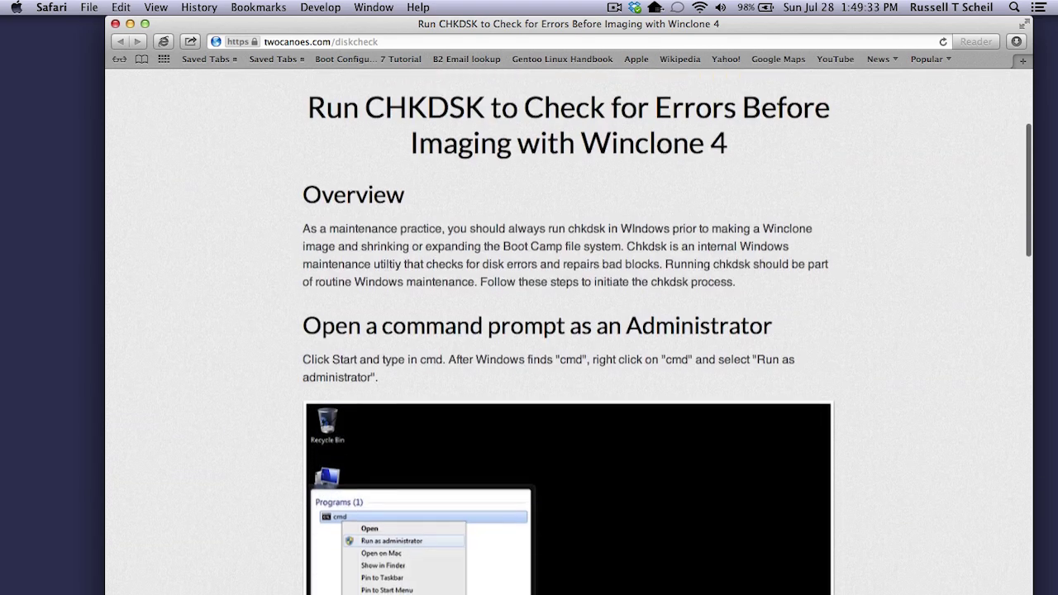
{"action": "scroll", "coordinate": [569, 331], "scroll_direction": "down", "scroll_amount": 10}
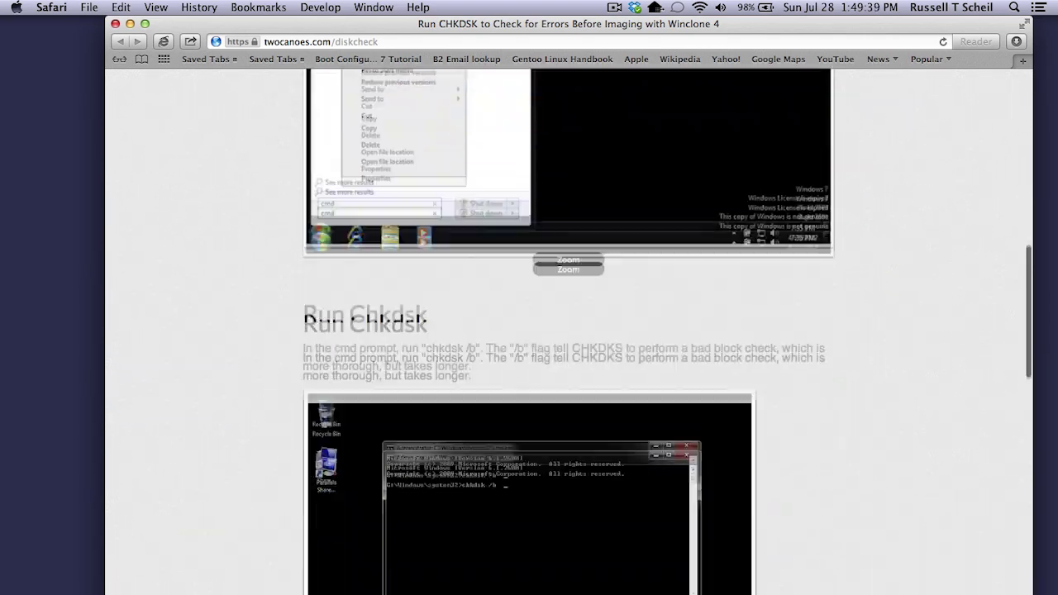
{"action": "scroll", "coordinate": [569, 331], "scroll_direction": "down", "scroll_amount": 10}
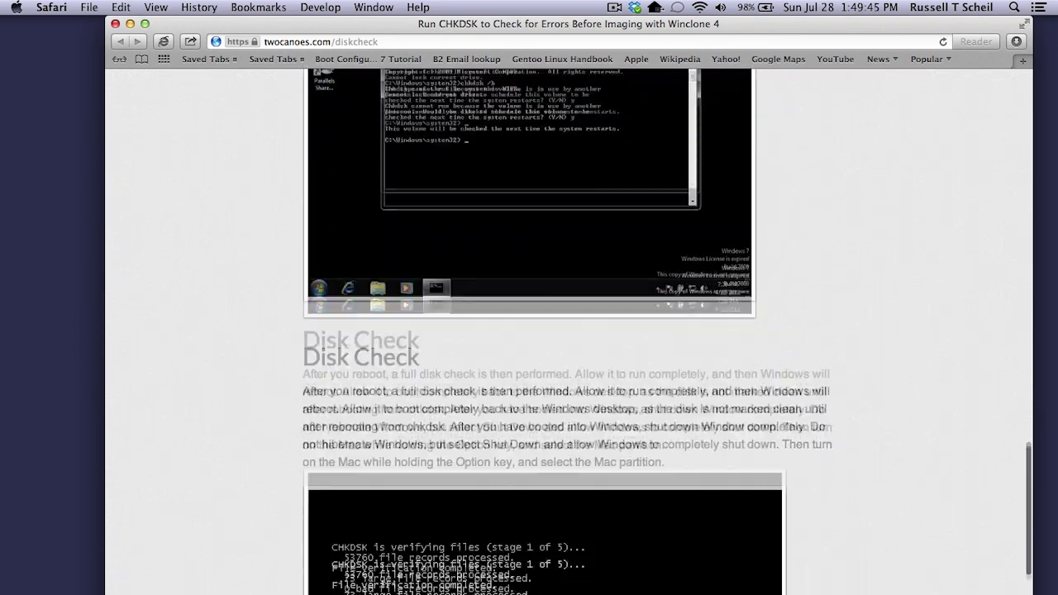
{"action": "scroll", "coordinate": [569, 331], "scroll_direction": "down", "scroll_amount": 7}
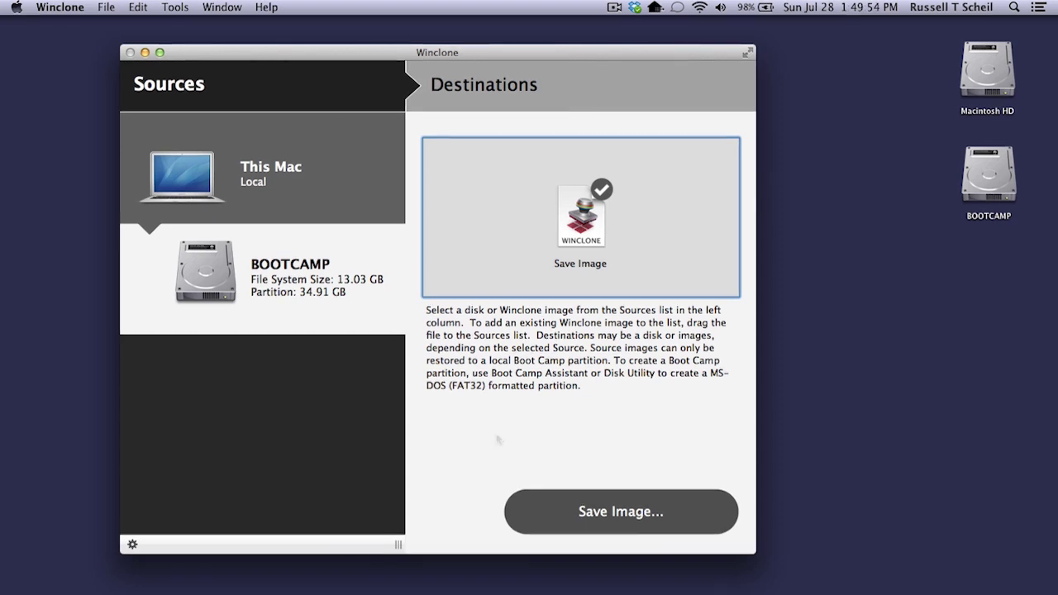
Save an image of the BOOTCAMP volume to the Desktop with the name Win7ShrunkBootCamp.
{"action": "left_click", "coordinate": [615, 516]}
{"action": "left_click", "coordinate": [665, 259]}
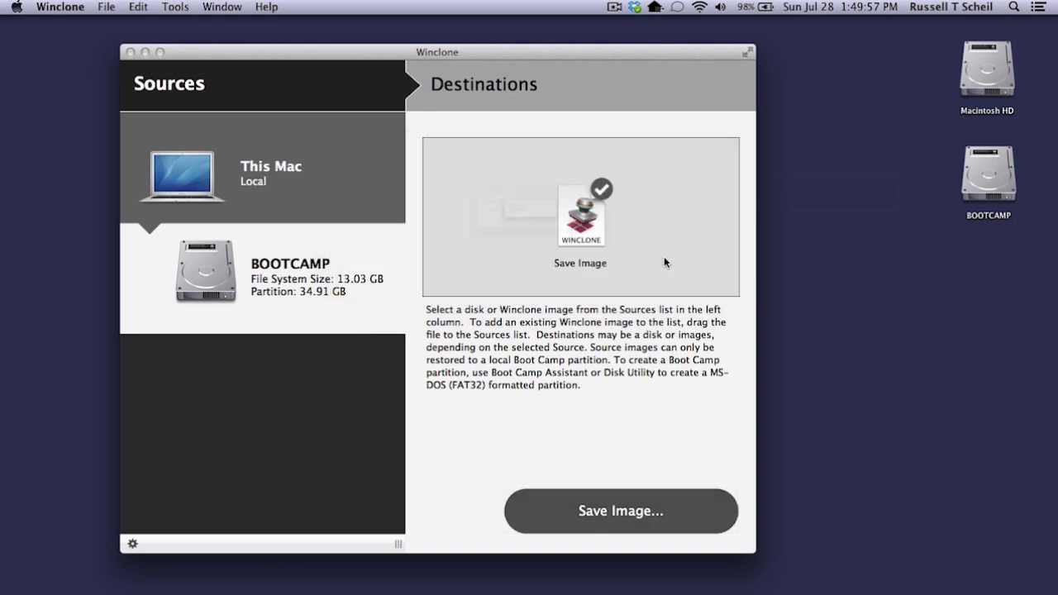
{"action": "left_click", "coordinate": [603, 220]}
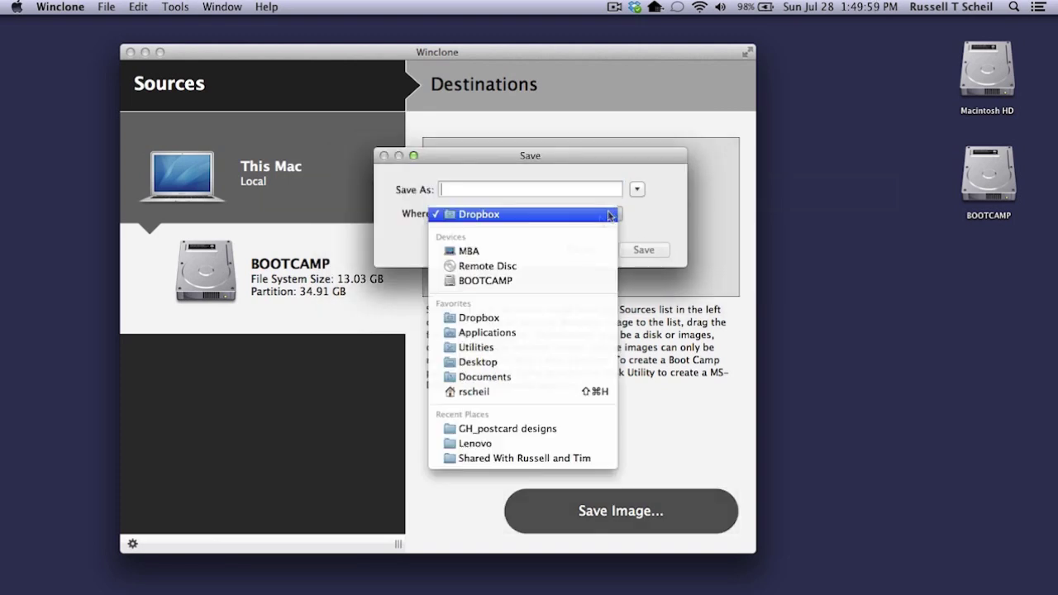
{"action": "left_click", "coordinate": [546, 362]}
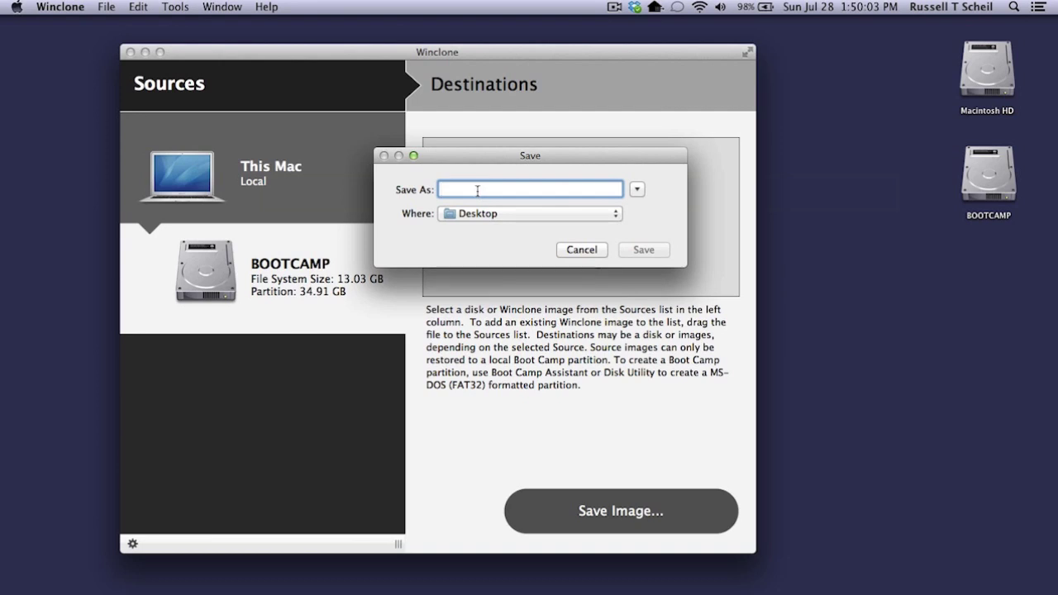
{"action": "type", "text": "Win7S"}
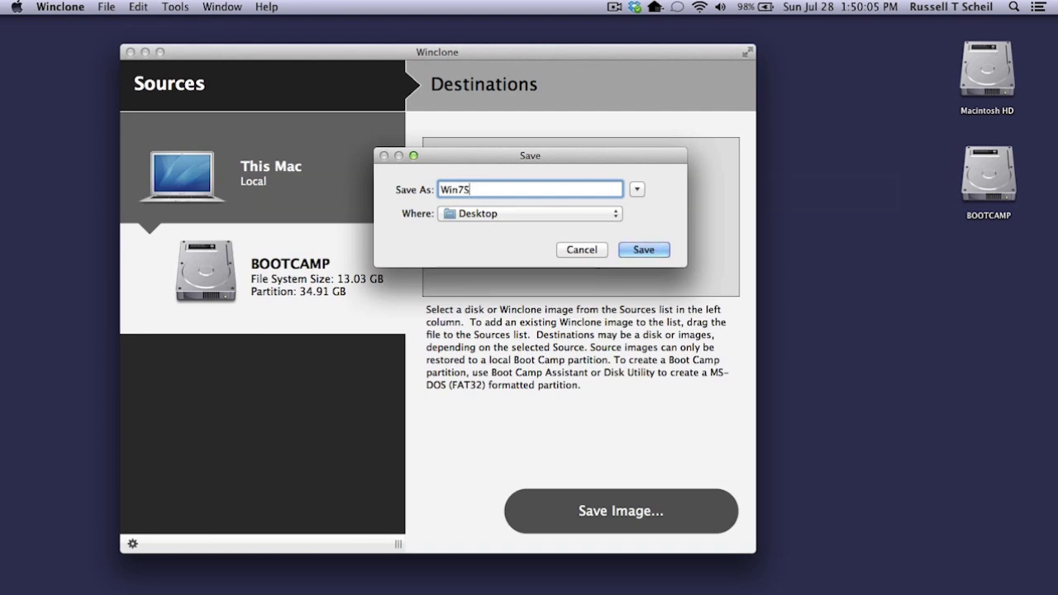
{"action": "type", "text": "hrunk"}
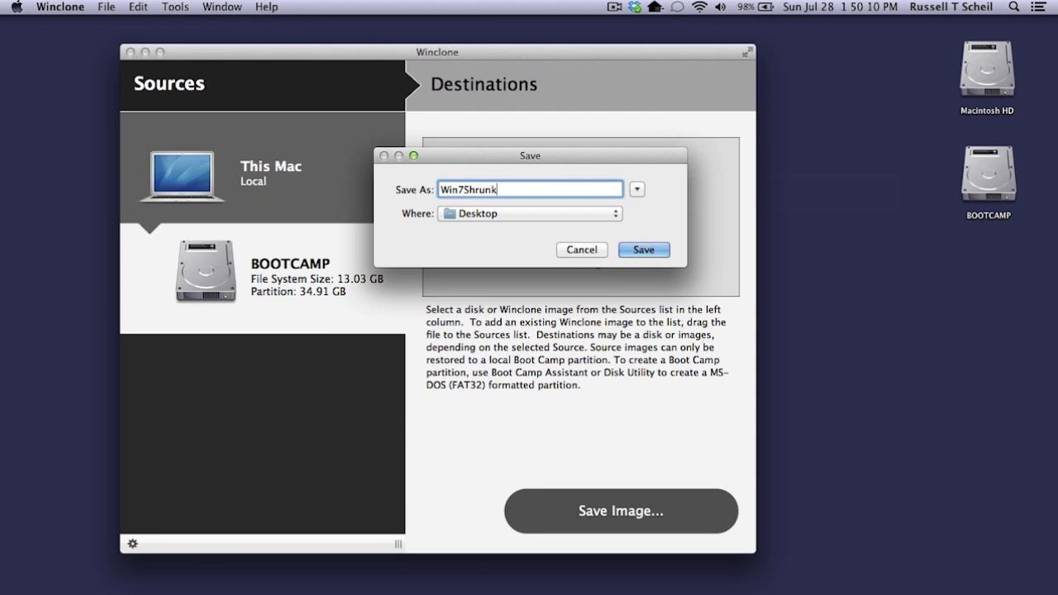
{"action": "type", "text": "BootCamp"}
{"action": "left_click", "coordinate": [644, 251]}
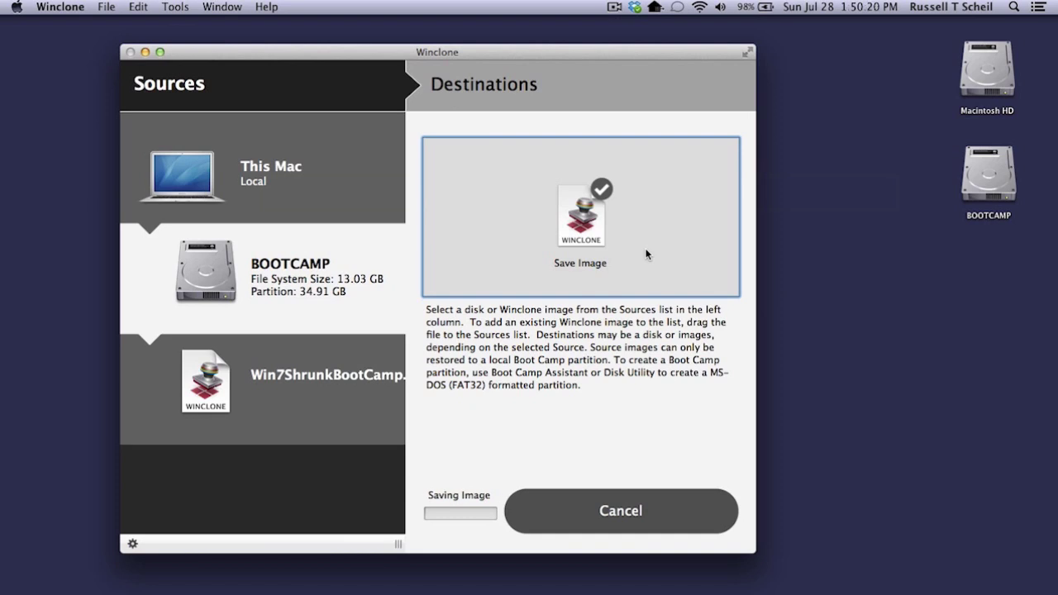
Enlarge the Winclone window and widen the Sources column to fit the saved image's full name.
{"action": "left_click_drag", "start_coordinate": [754, 552], "coordinate": [885, 584]}
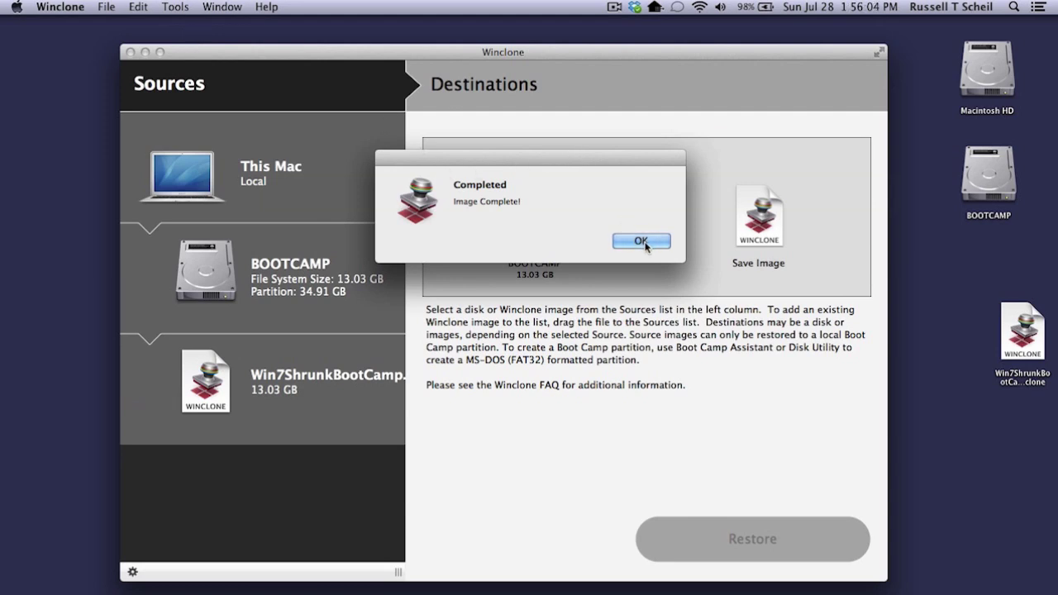
{"action": "left_click", "coordinate": [644, 241]}
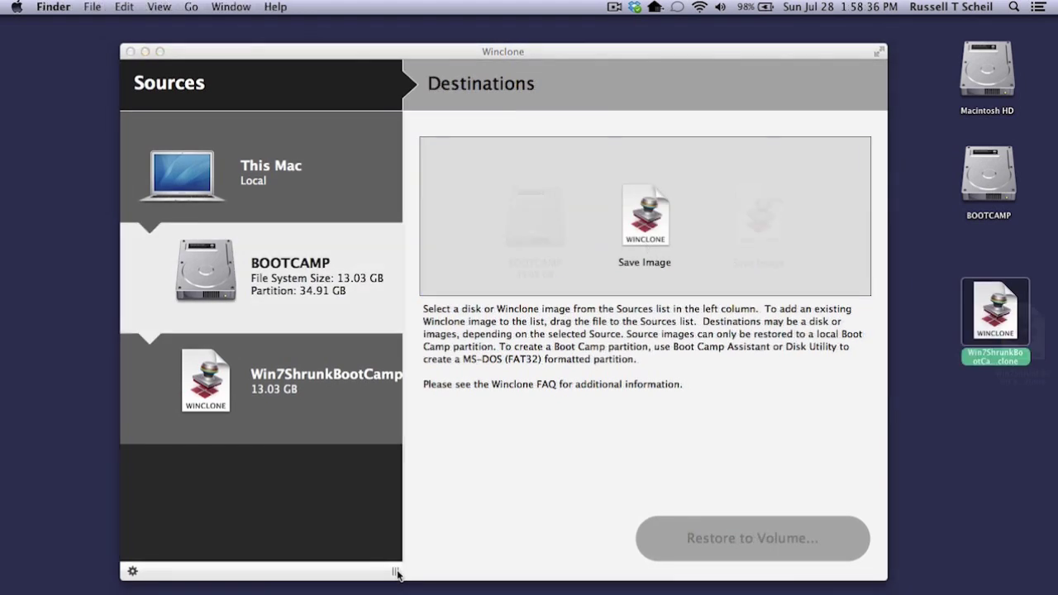
{"action": "left_click_drag", "start_coordinate": [398, 570], "coordinate": [469, 558]}
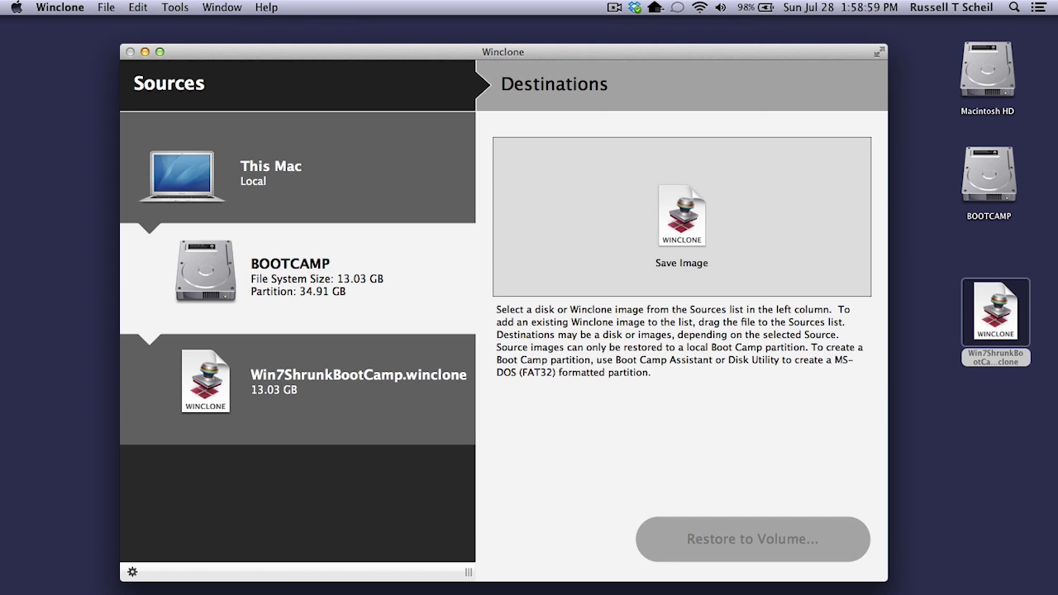
Expand the Windows (NTFS) filesystem of the BOOTCAMP source volume.
{"action": "left_click", "coordinate": [330, 382]}
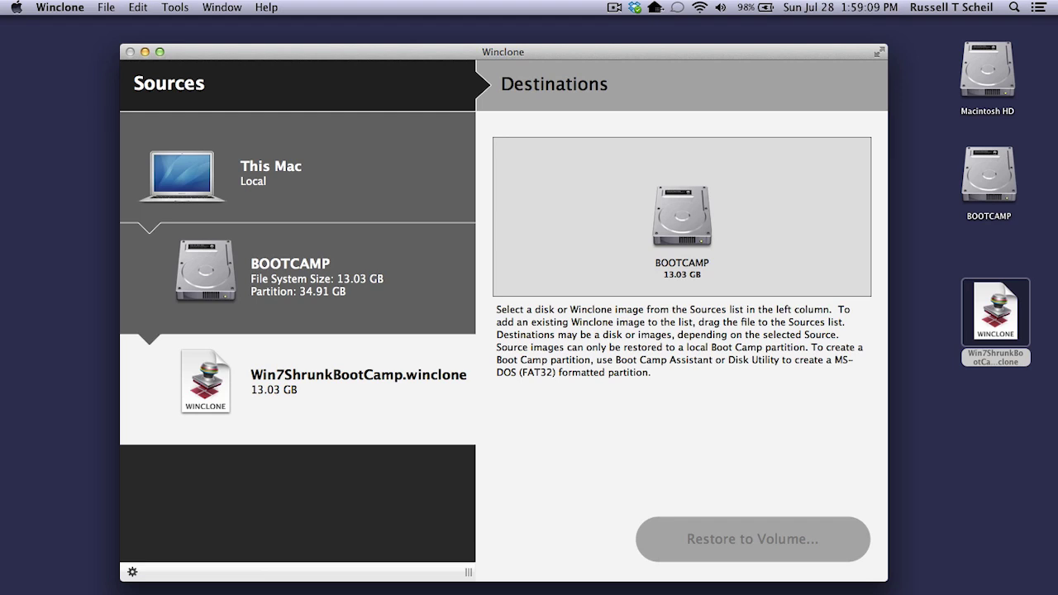
{"action": "left_click", "coordinate": [298, 278]}
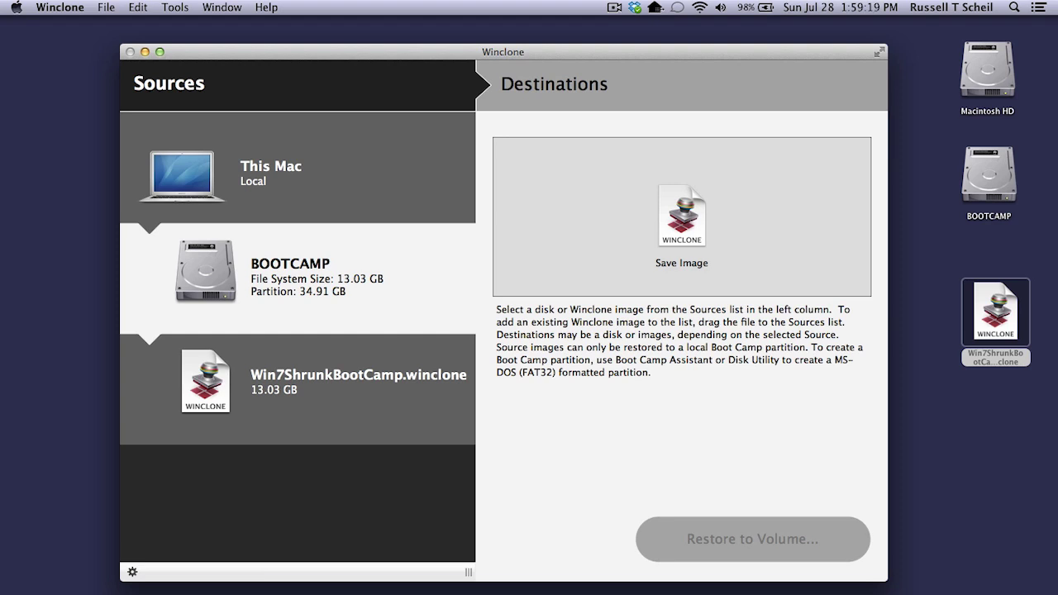
{"action": "left_click", "coordinate": [131, 572]}
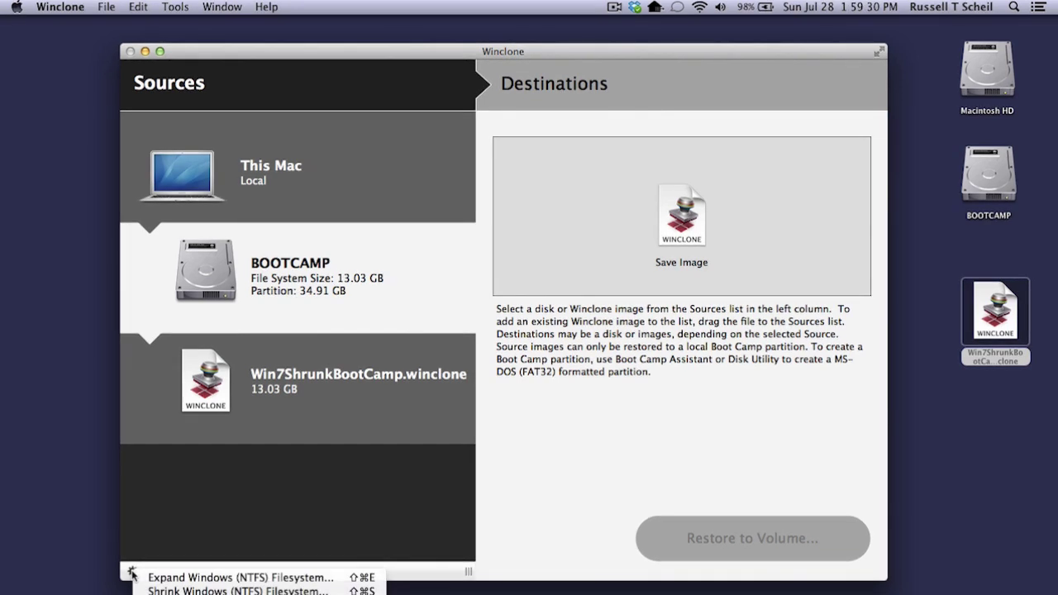
{"action": "left_click", "coordinate": [153, 578]}
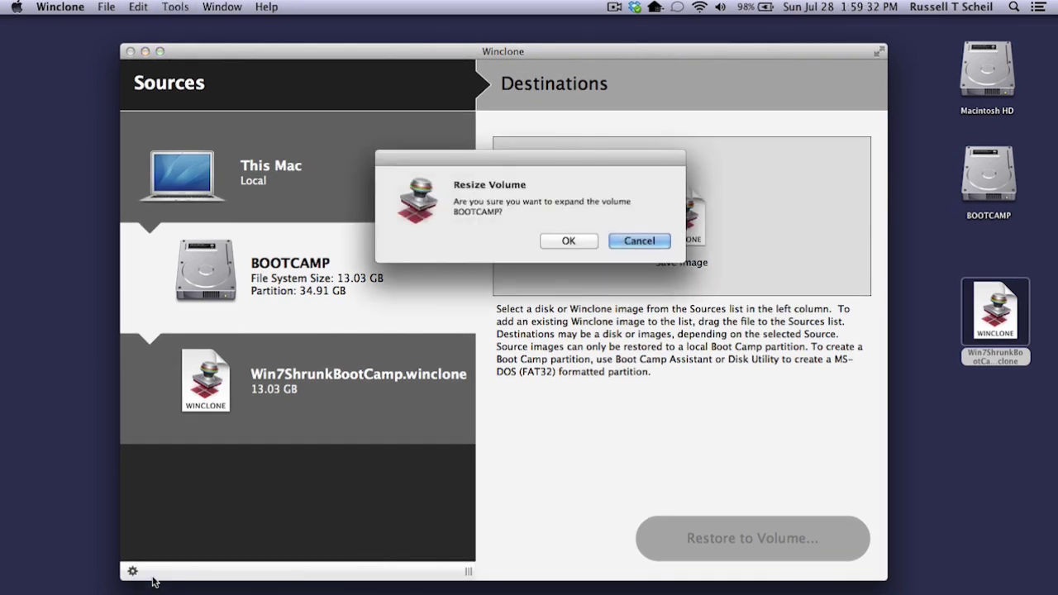
{"action": "left_click", "coordinate": [570, 242]}
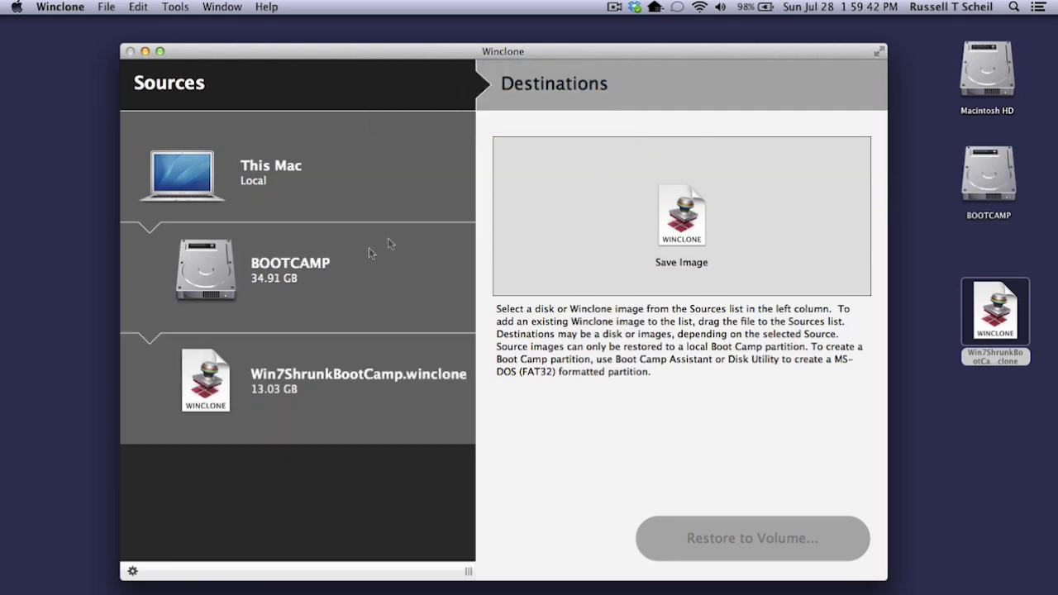
{"action": "left_click", "coordinate": [303, 329]}
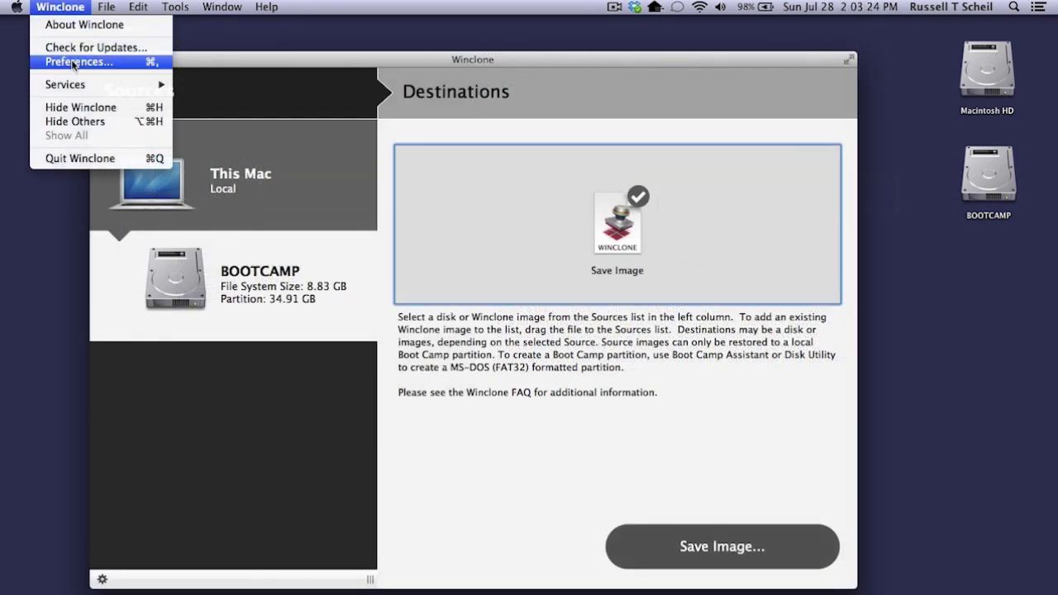
Open the Winclone preferences.
{"action": "left_click", "coordinate": [74, 63]}
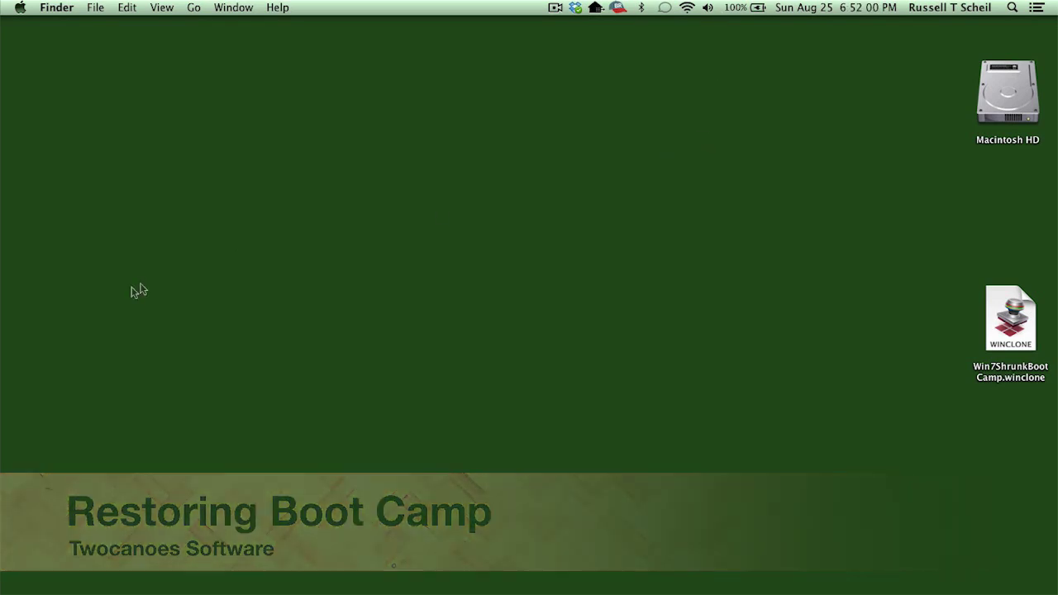
Open Winclone, add Win7ShrunkBootCamp.winclone from the Desktop to Sources, and widen the Sources column to fit its name.
{"action": "mouse_move", "coordinate": [17, 442]}
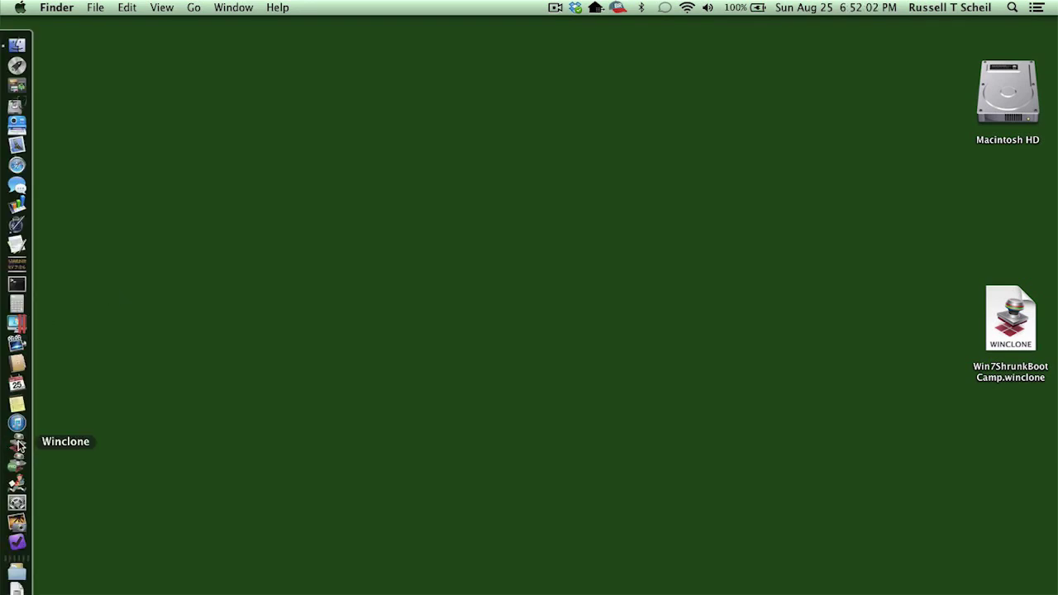
{"action": "left_click", "coordinate": [18, 445]}
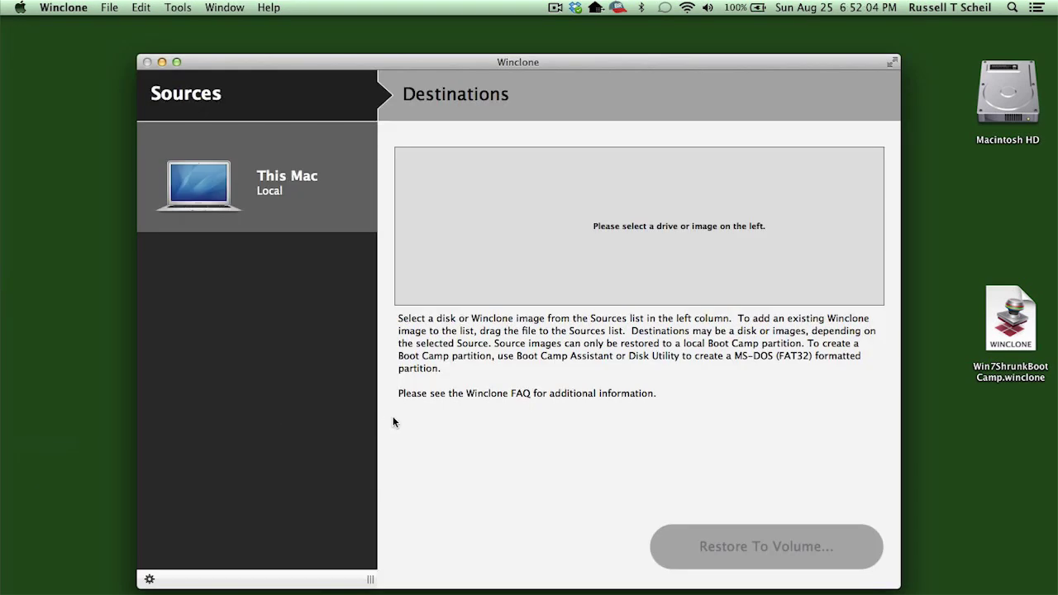
{"action": "left_click", "coordinate": [1005, 321]}
{"action": "left_click_drag", "start_coordinate": [1006, 323], "coordinate": [279, 350]}
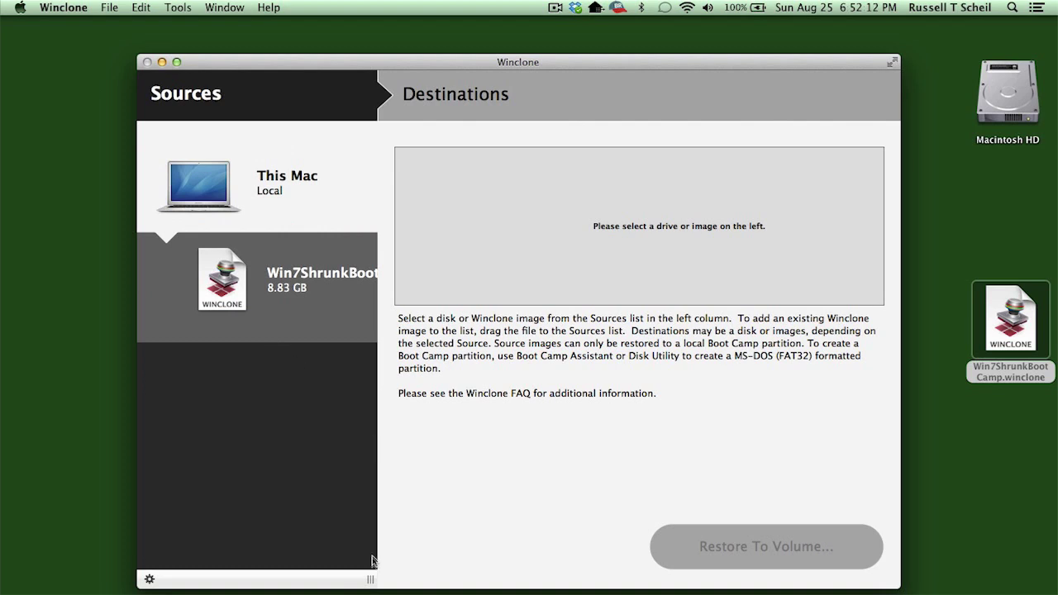
{"action": "left_click_drag", "start_coordinate": [370, 579], "coordinate": [479, 574]}
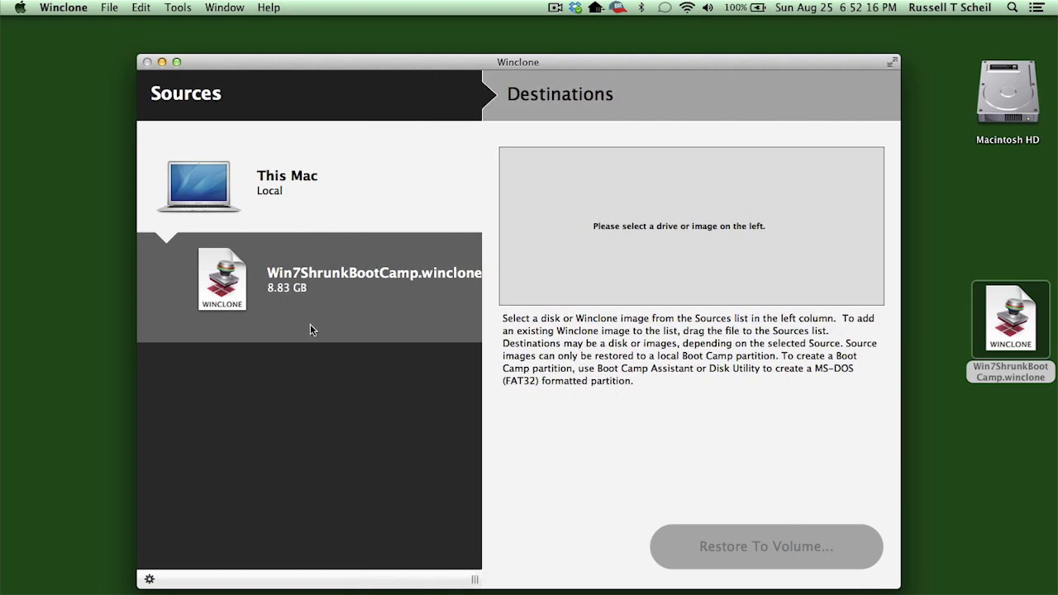
{"action": "mouse_move", "coordinate": [386, 69]}
{"action": "left_mouse_down"}
{"action": "mouse_move", "coordinate": [366, 63]}
{"action": "mouse_move", "coordinate": [392, 65]}
{"action": "left_mouse_up"}
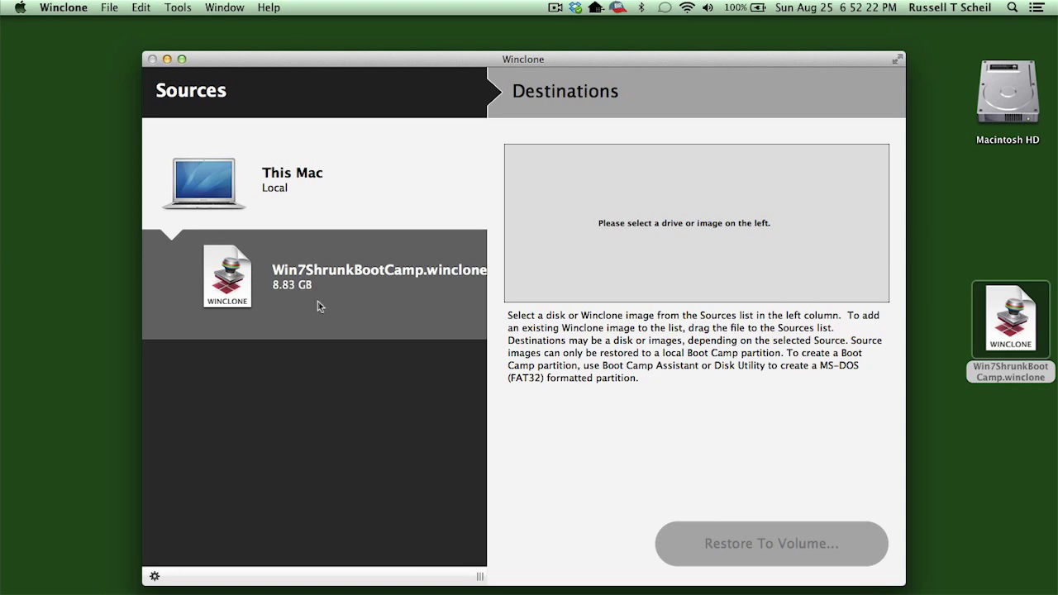
{"action": "mouse_move", "coordinate": [311, 303]}
Switch to Disk Utility and add a second partition to the layout of the 251 GB APPLE SSD disk.
{"action": "left_click", "coordinate": [70, 9]}
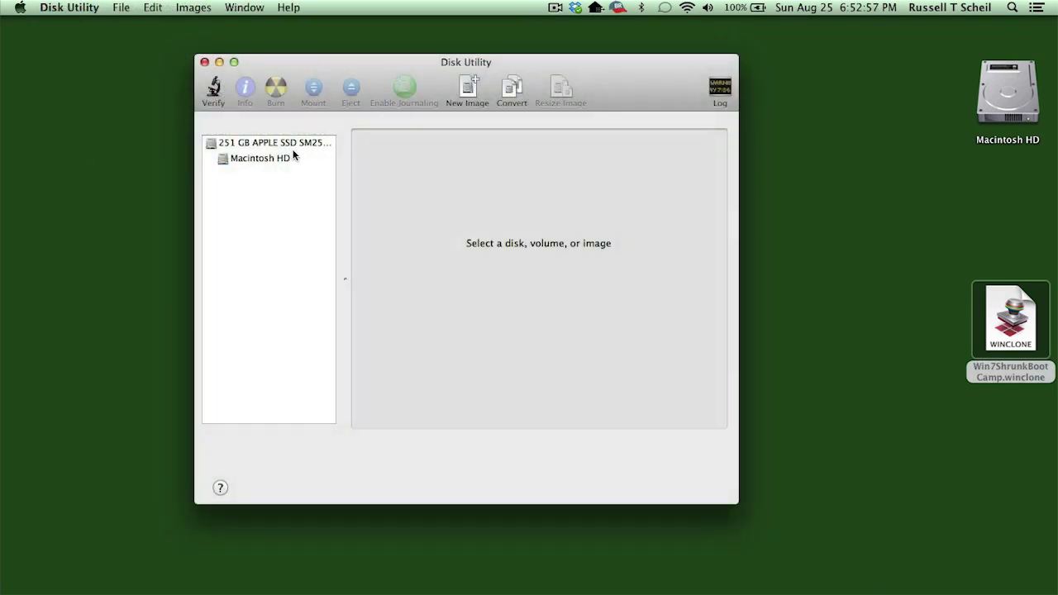
{"action": "left_click", "coordinate": [256, 159]}
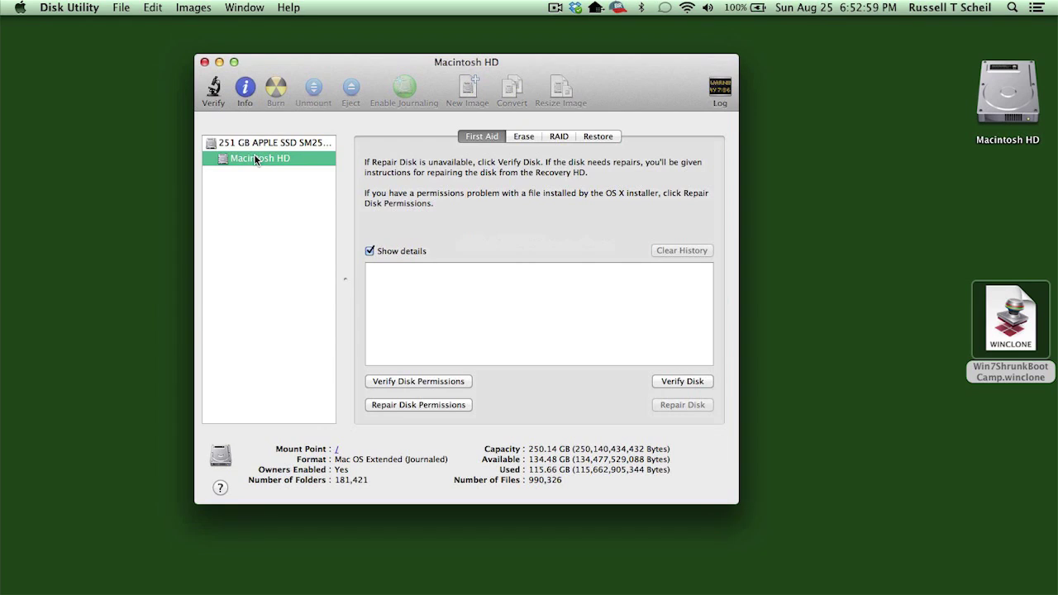
{"action": "left_click", "coordinate": [257, 143]}
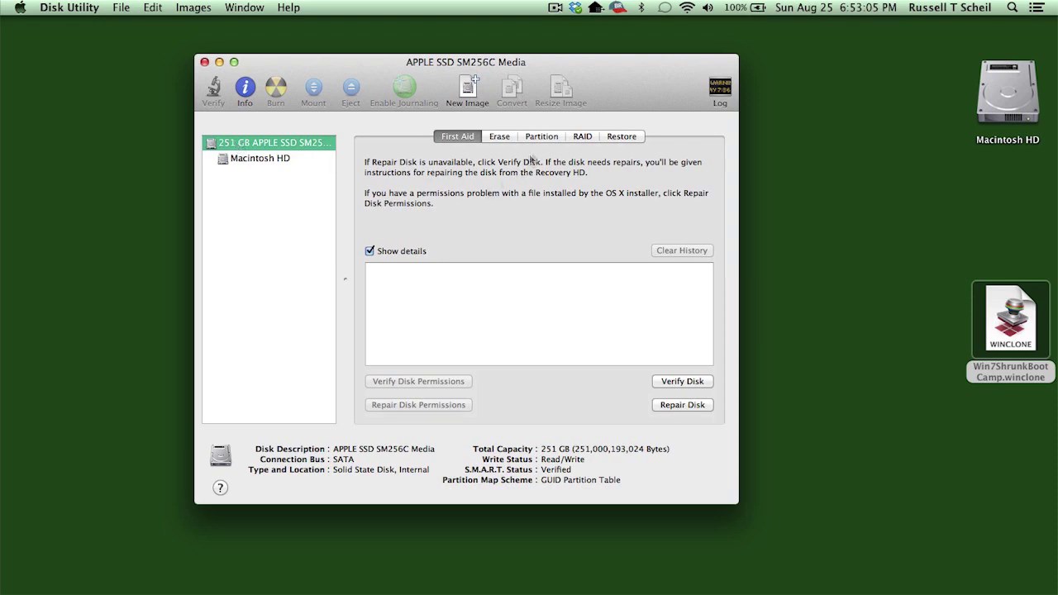
{"action": "left_click", "coordinate": [544, 139]}
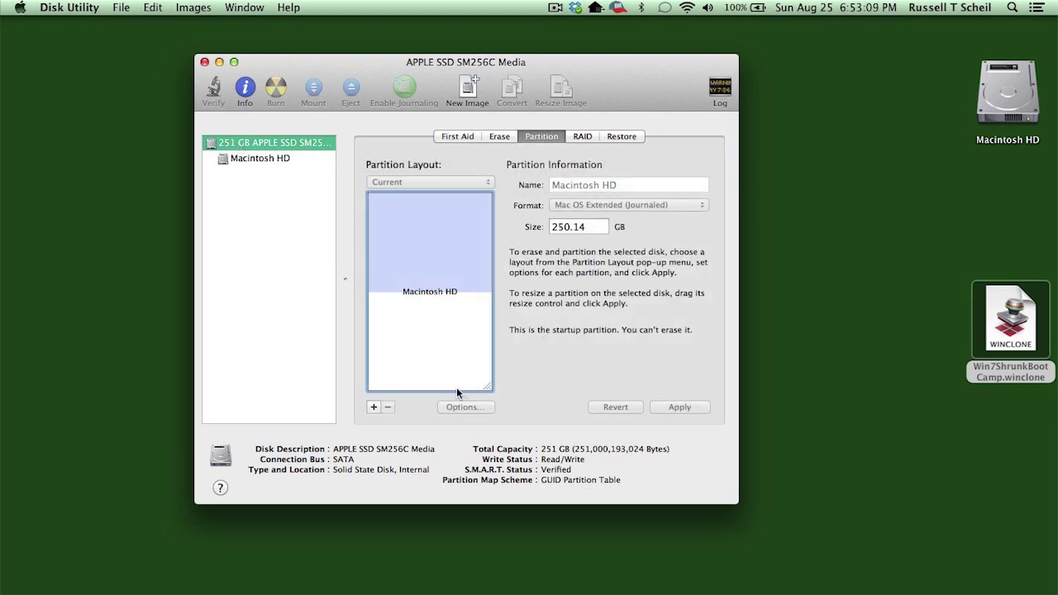
{"action": "left_click", "coordinate": [374, 408]}
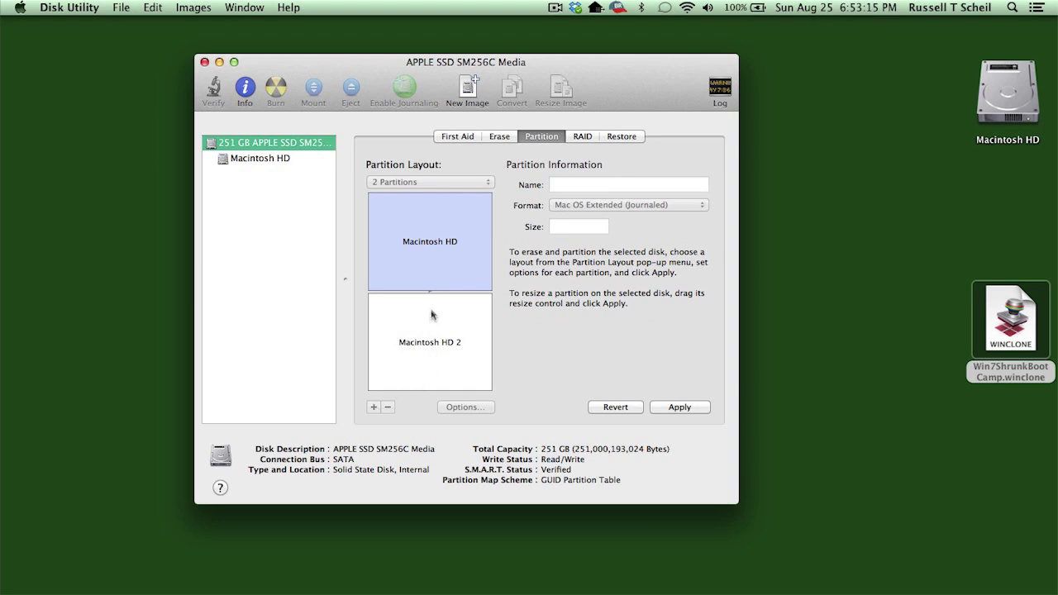
Shrink the new Macintosh HD 2 partition in the layout to about 30.88 GB.
{"action": "left_click_drag", "start_coordinate": [427, 292], "coordinate": [427, 310]}
{"action": "left_click", "coordinate": [427, 332]}
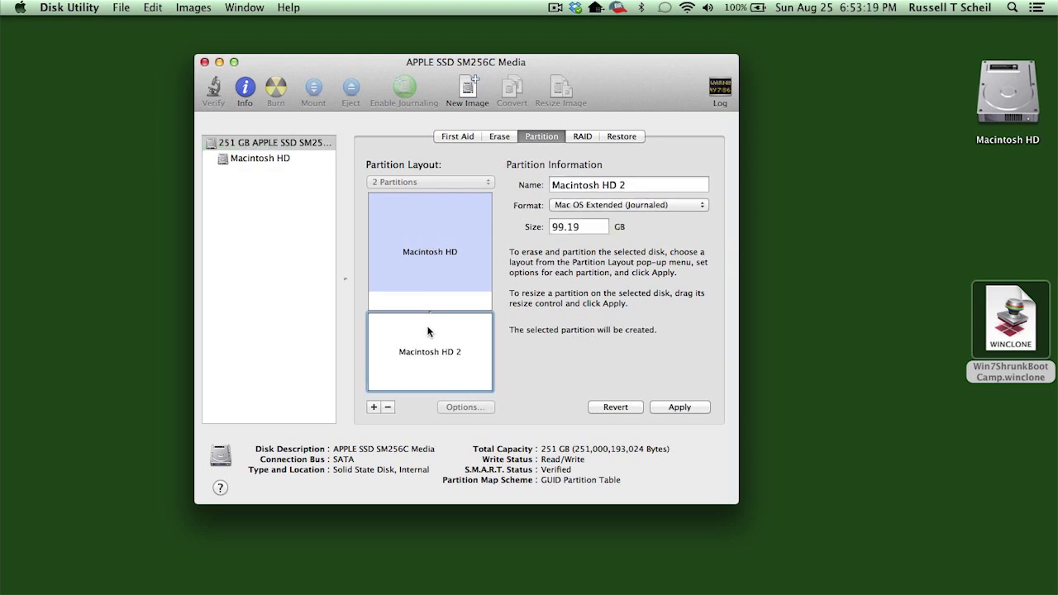
{"action": "left_click_drag", "start_coordinate": [429, 311], "coordinate": [425, 366]}
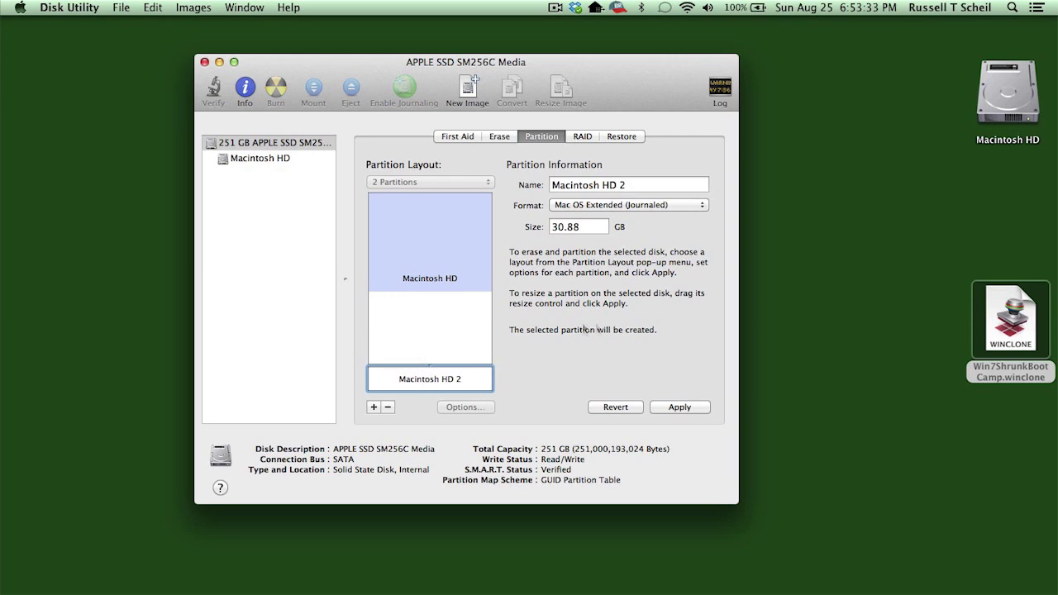
Name the new partition BOOTCAMP with the MS-DOS (FAT) format and apply the partitioning to the disk.
{"action": "triple_click", "coordinate": [636, 185]}
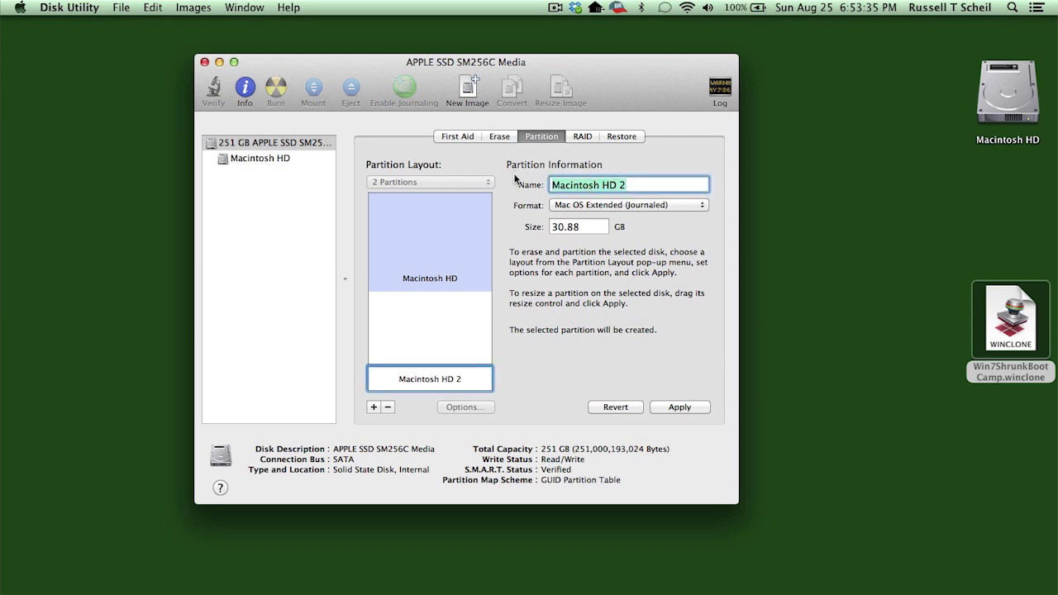
{"action": "type", "text": "BOOTCAMP"}
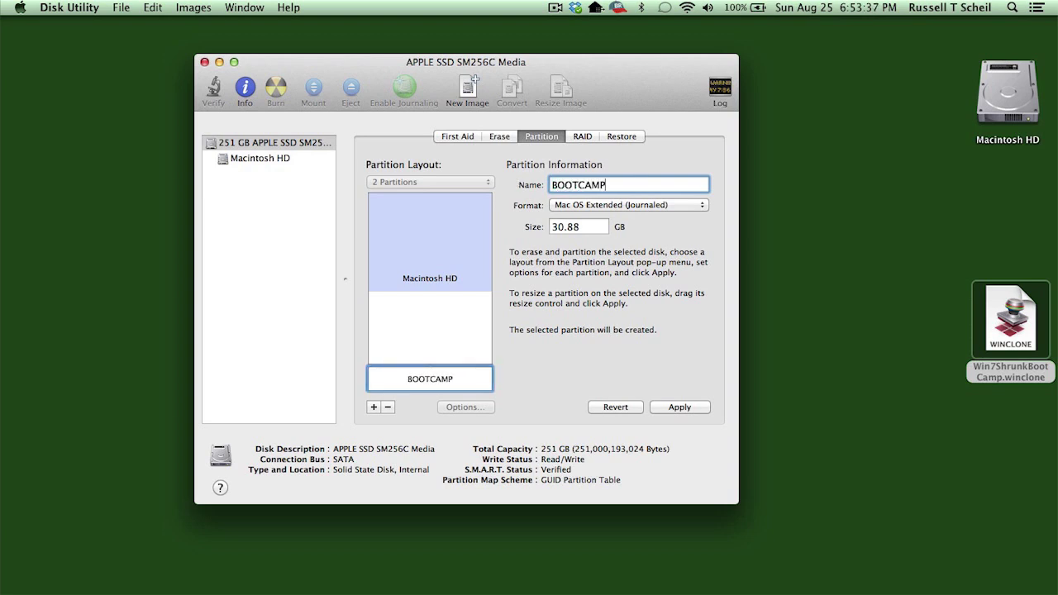
{"action": "left_click", "coordinate": [698, 205]}
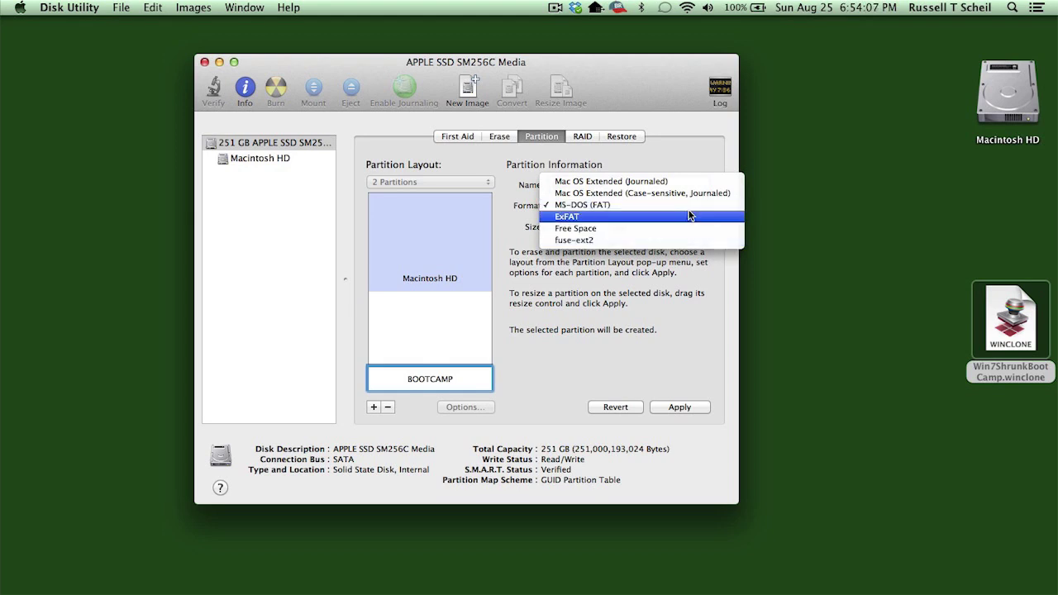
{"action": "left_click", "coordinate": [627, 332]}
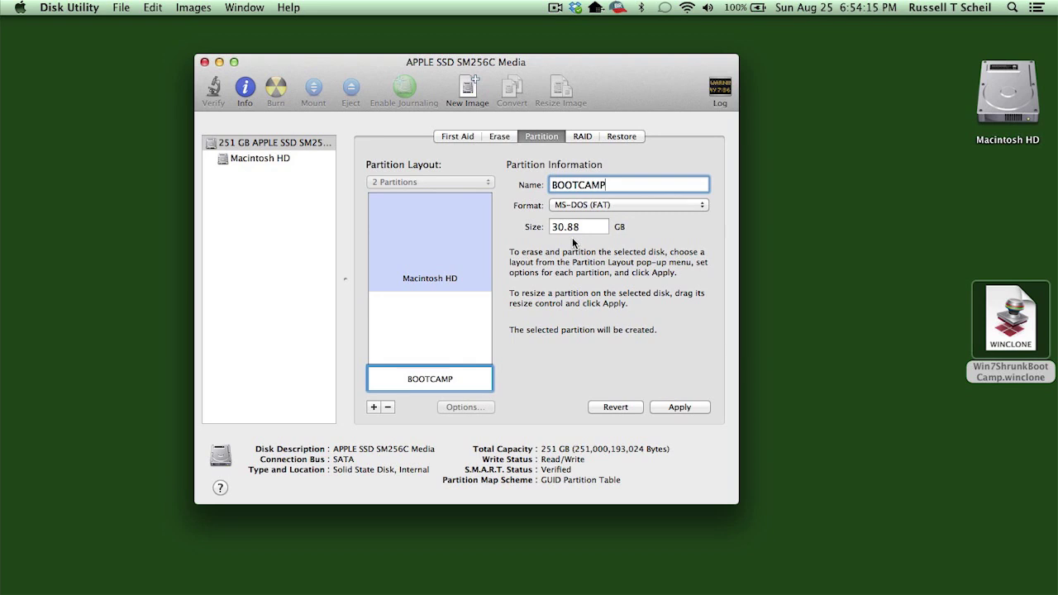
{"action": "left_click", "coordinate": [677, 407]}
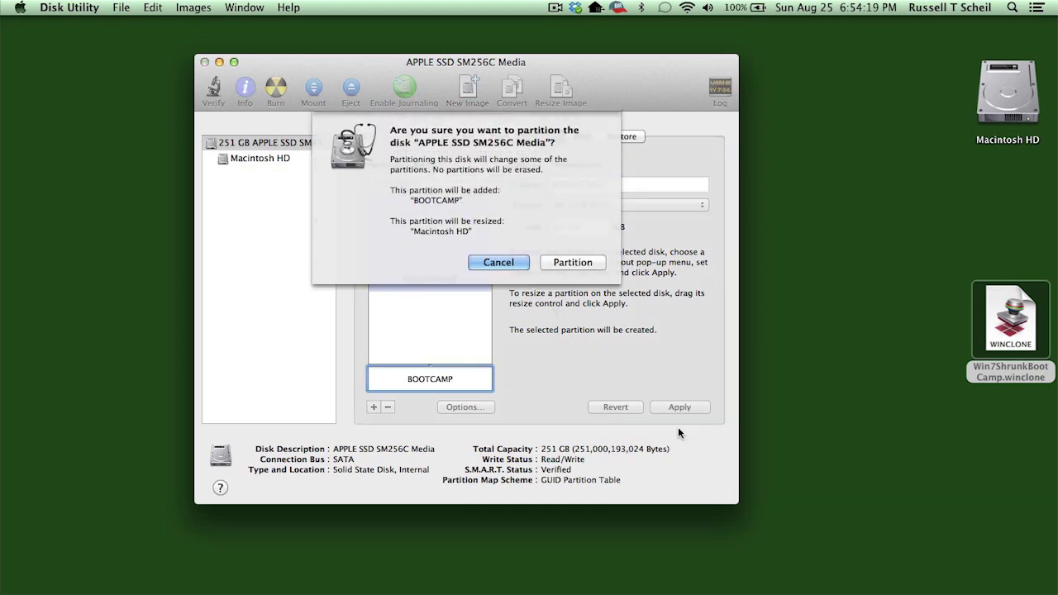
{"action": "left_click", "coordinate": [572, 265]}
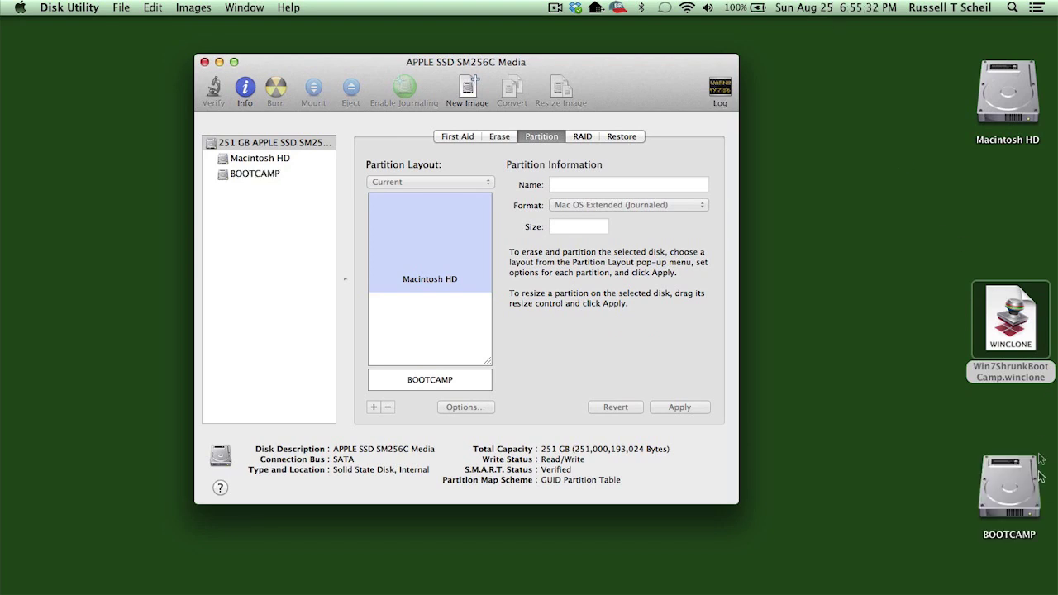
Move the BOOTCAMP volume icon between Macintosh HD and the Winclone image on the Desktop, and quit Disk Utility.
{"action": "left_click_drag", "start_coordinate": [1015, 493], "coordinate": [1017, 208]}
{"action": "left_click", "coordinate": [950, 296]}
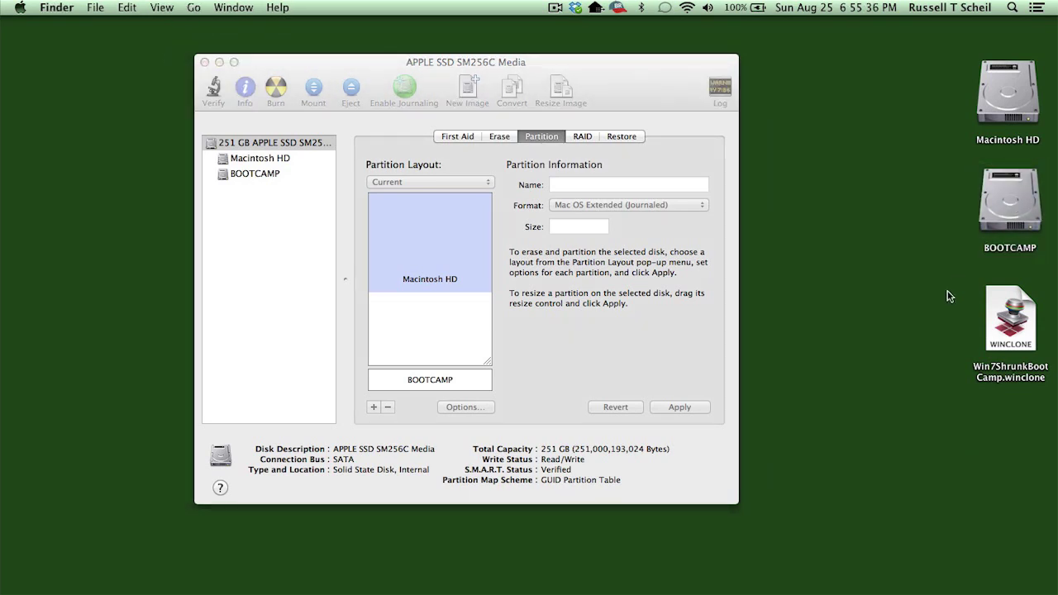
{"action": "left_click", "coordinate": [654, 76]}
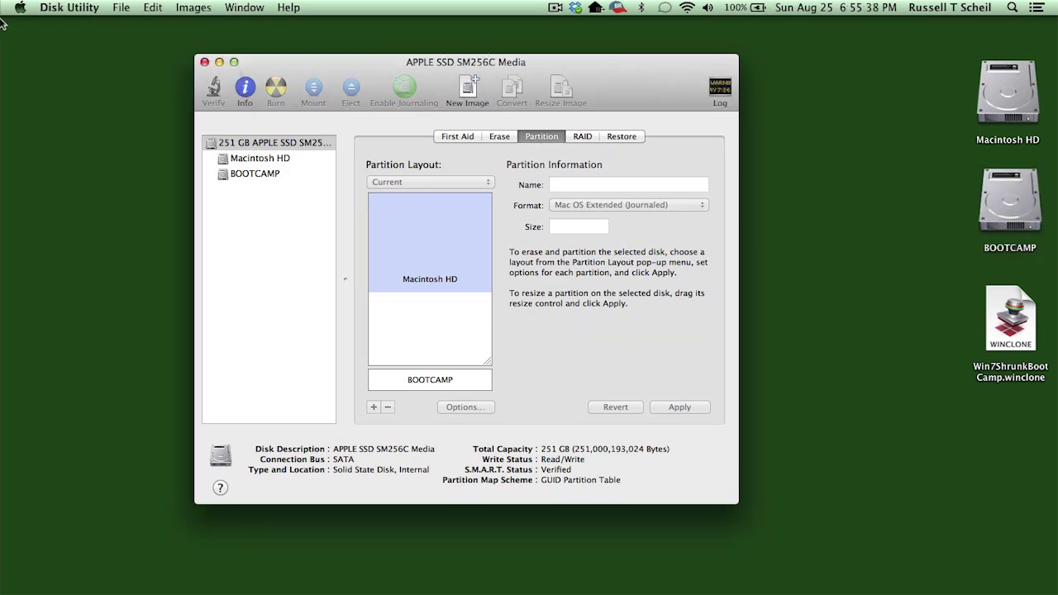
{"action": "left_click", "coordinate": [71, 7]}
{"action": "left_click", "coordinate": [92, 142]}
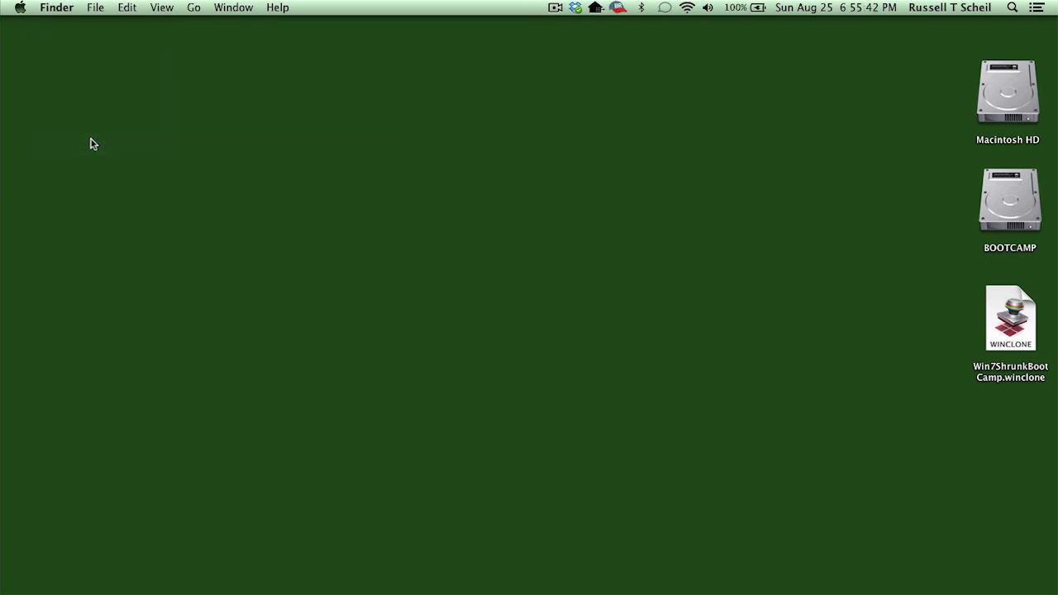
Switch to Winclone and restore the Win7ShrunkBootCamp.winclone image to the BOOTCAMP volume.
{"action": "mouse_move", "coordinate": [13, 299]}
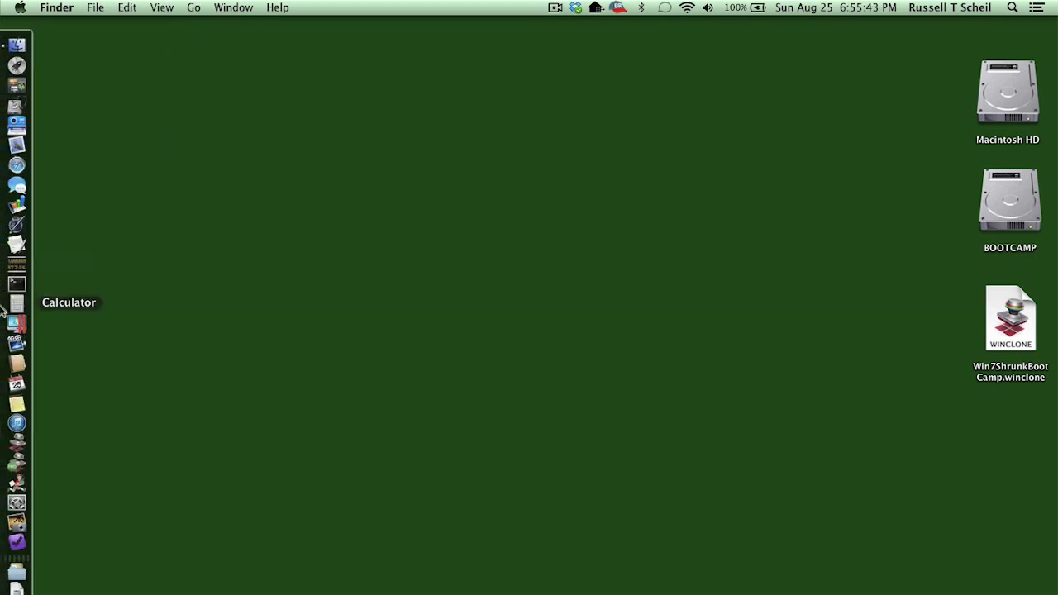
{"action": "left_click", "coordinate": [19, 442]}
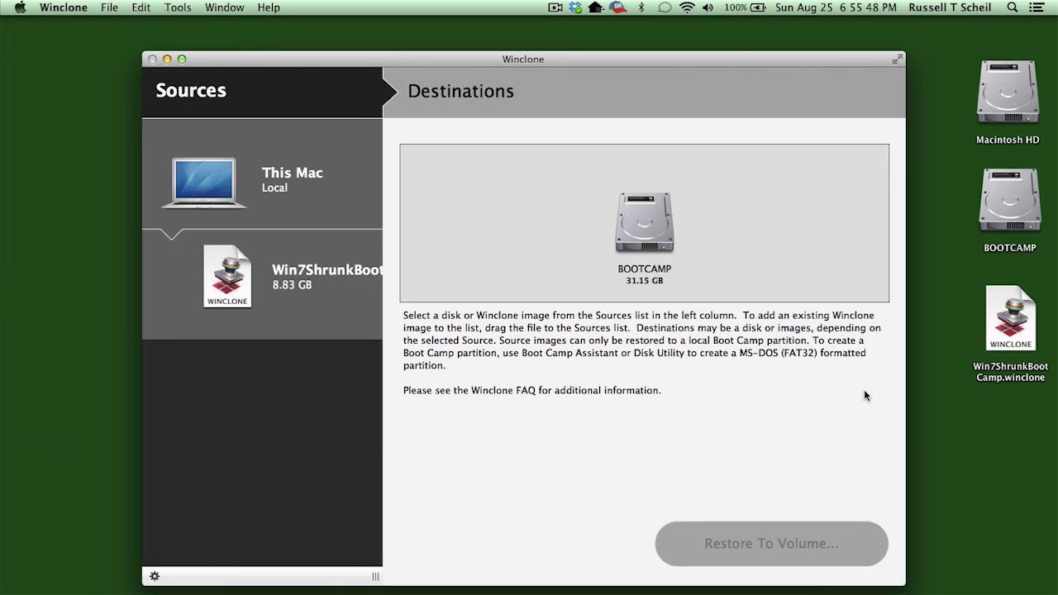
{"action": "left_click", "coordinate": [1022, 331]}
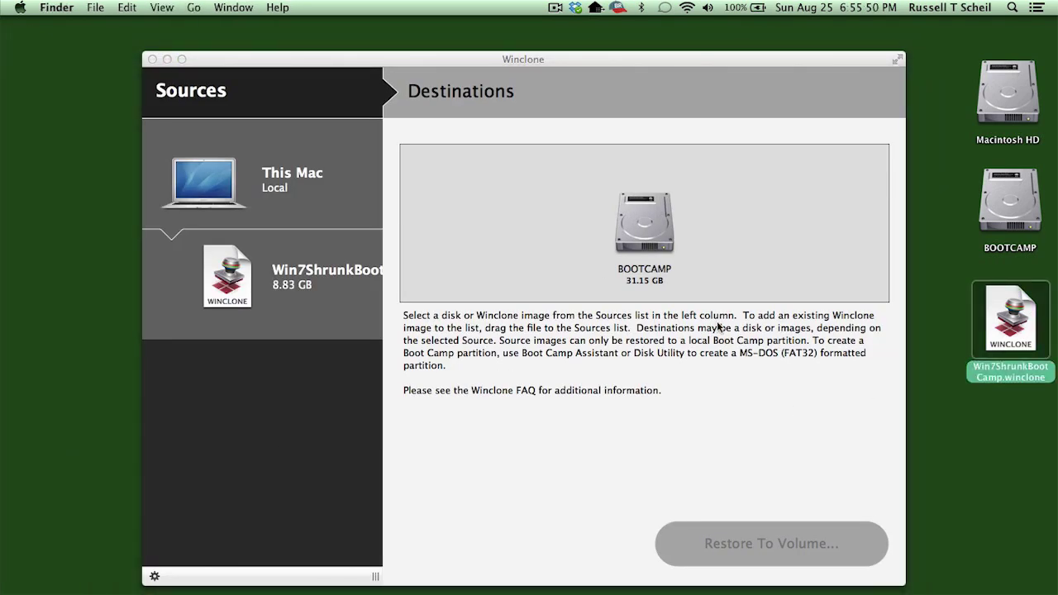
{"action": "left_click", "coordinate": [326, 292]}
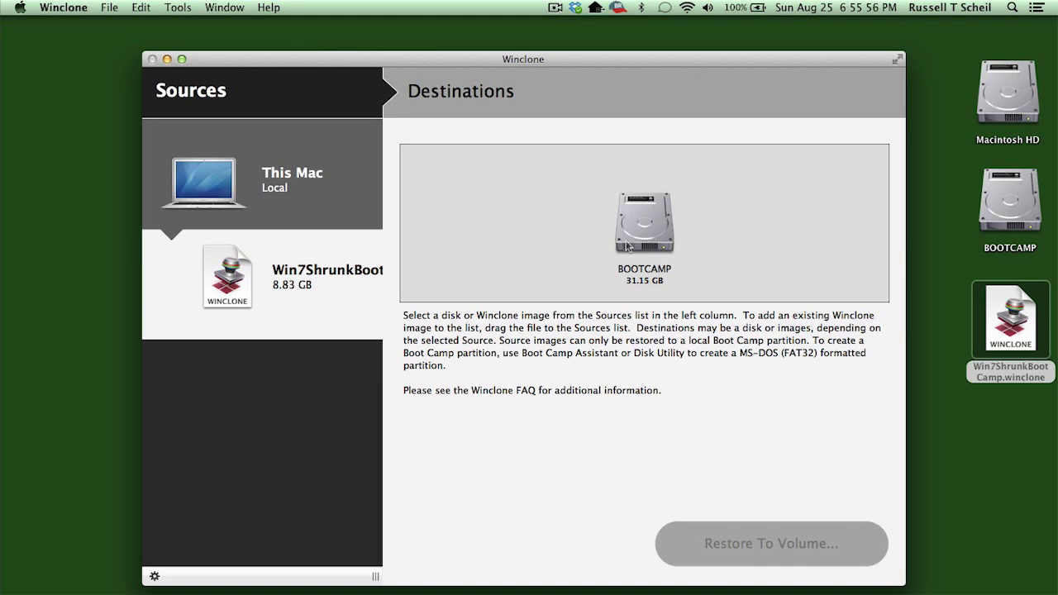
{"action": "left_click", "coordinate": [643, 220]}
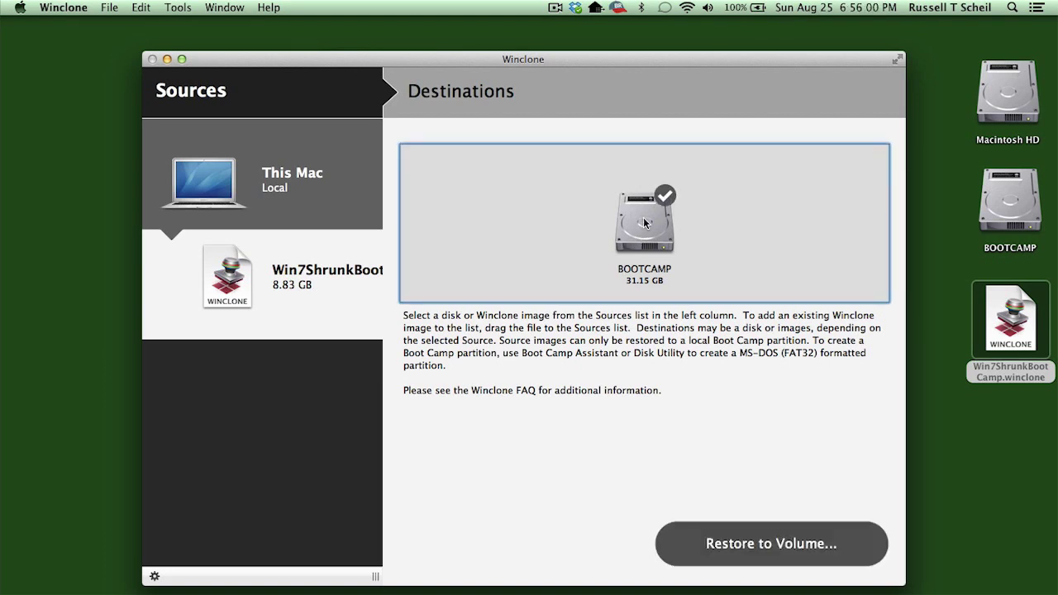
{"action": "left_click", "coordinate": [761, 543]}
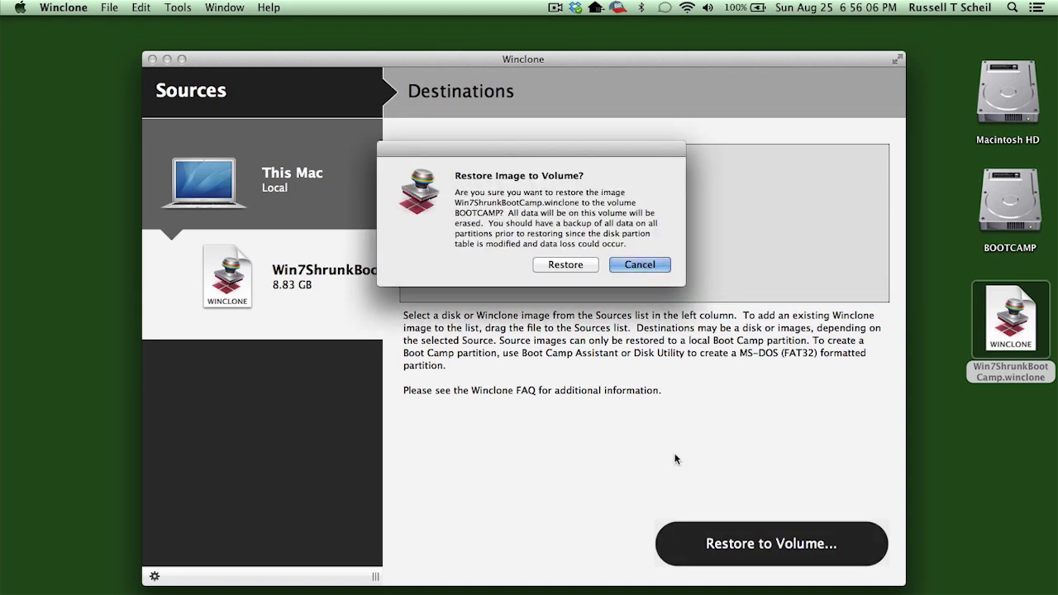
{"action": "left_click", "coordinate": [566, 264]}
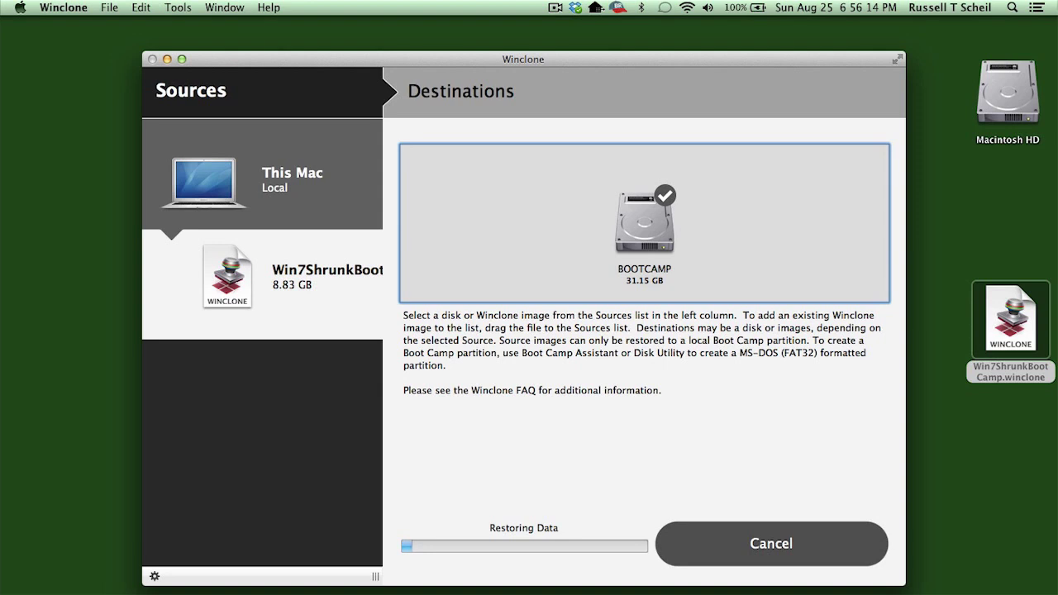
Open the console log, filter it for winclone to monitor the restore, and dismiss the restore completion message.
{"action": "left_click", "coordinate": [224, 7]}
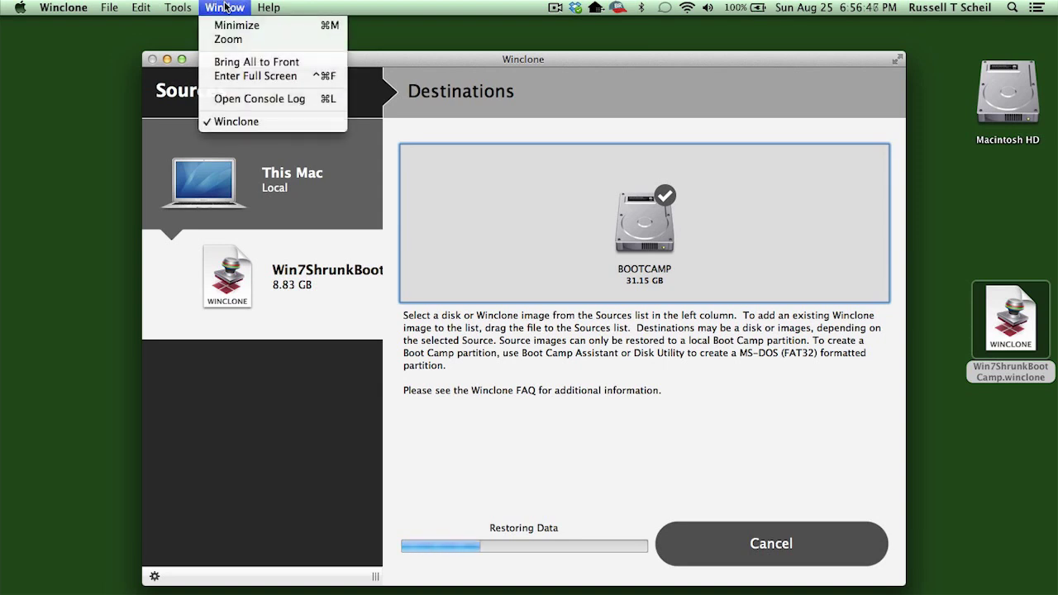
{"action": "left_click", "coordinate": [245, 99]}
{"action": "type", "text": "winclonew"}
{"action": "key", "text": "BackSpace"}
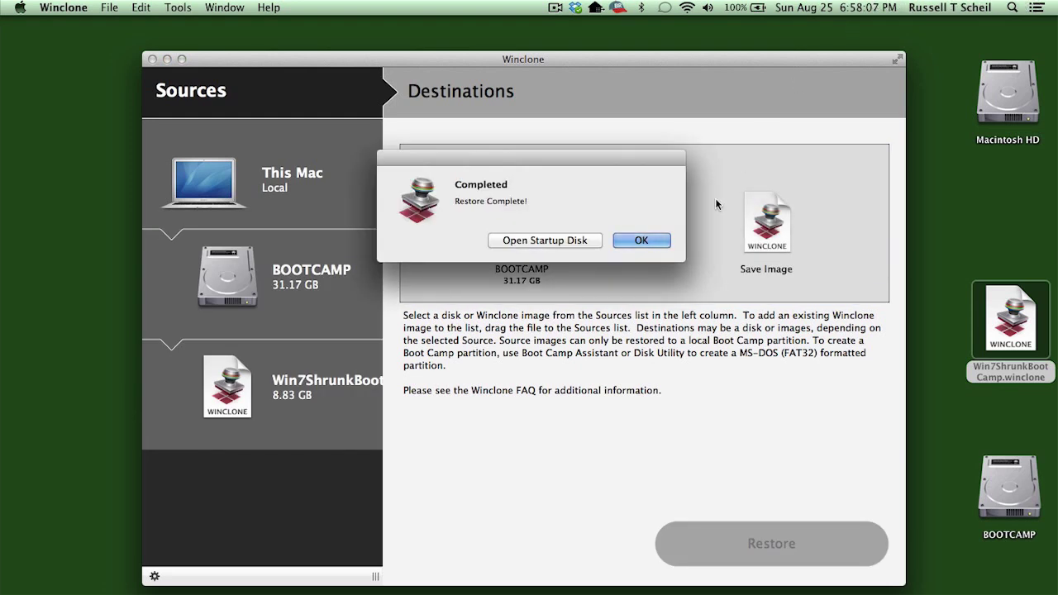
{"action": "left_click", "coordinate": [643, 240]}
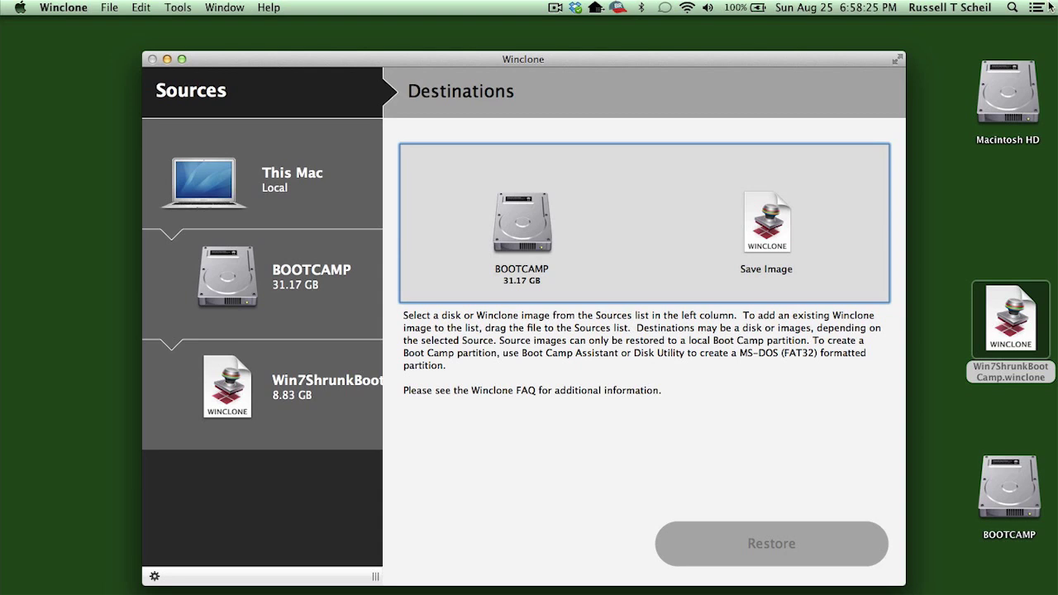
Switch to Safari and load the twocanoes.com/winclone page.
{"action": "mouse_move", "coordinate": [10, 65]}
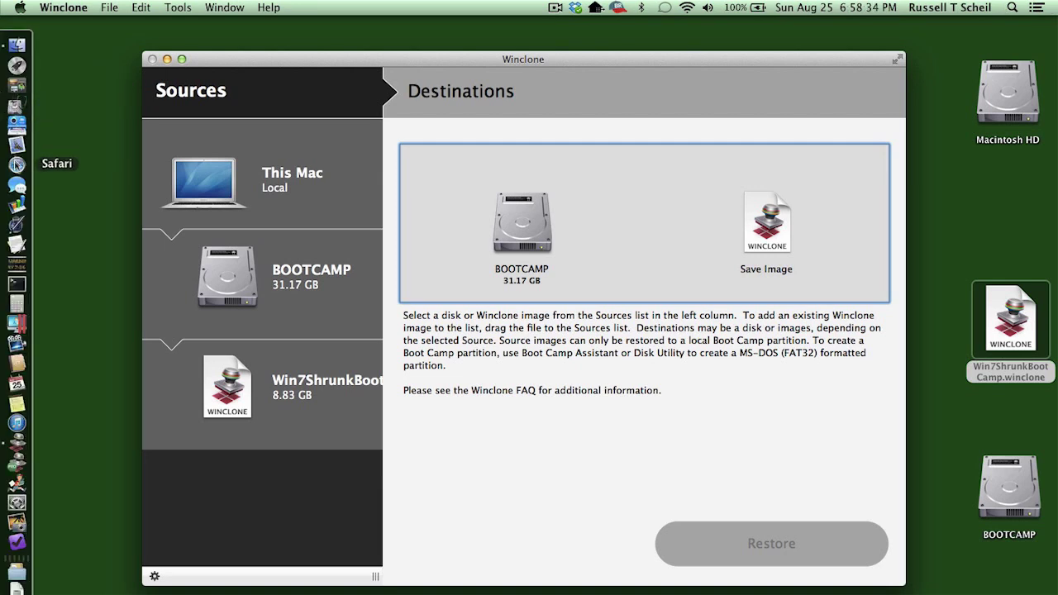
{"action": "left_click", "coordinate": [17, 165]}
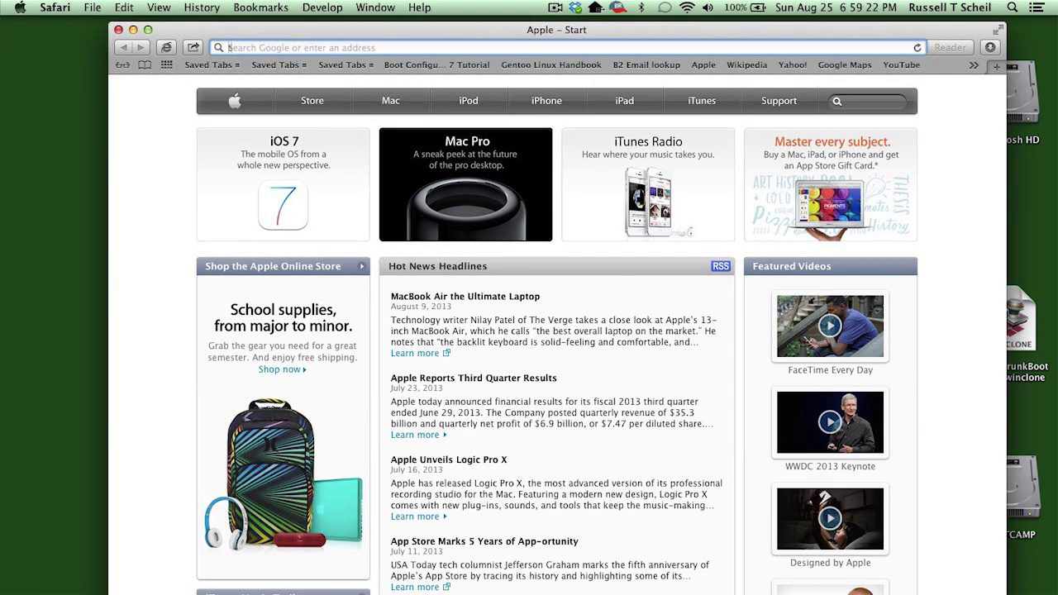
{"action": "type", "text": "twocanoes/c"}
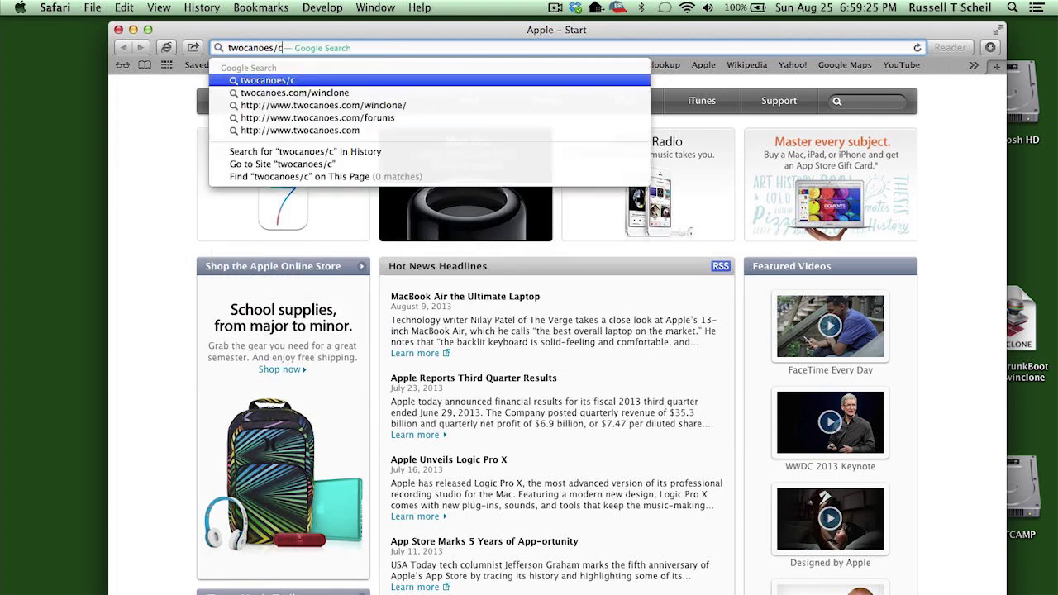
{"action": "key", "text": "BackSpace"}
{"action": "key", "text": "BackSpace"}
{"action": "type", "text": ".com/winclone"}
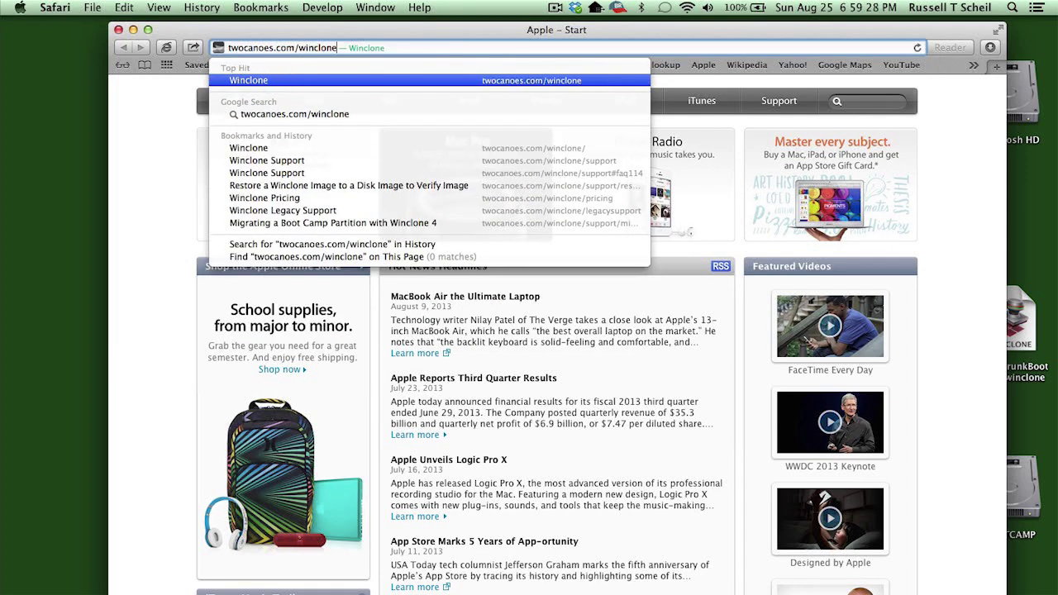
{"action": "key", "text": "Return"}
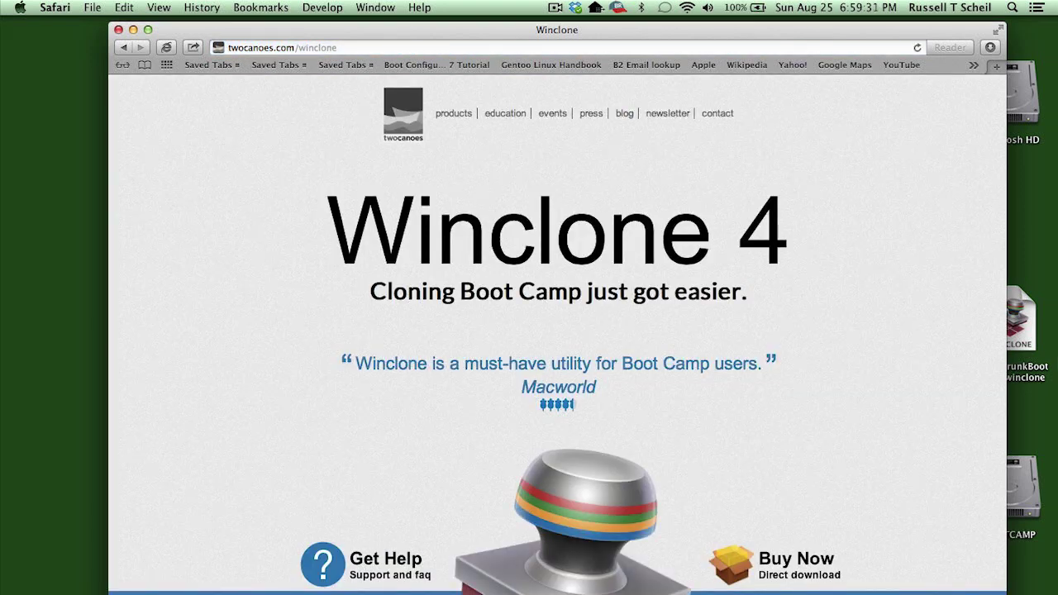
Open the Winclone support and FAQ page from the Winclone 4 product page.
{"action": "scroll", "coordinate": [557, 334], "scroll_direction": "down", "scroll_amount": 3}
{"action": "scroll", "coordinate": [557, 334], "scroll_direction": "down", "scroll_amount": 3}
{"action": "left_click", "coordinate": [385, 395]}
Look through the support page's resources, support documents, videos and FAQ sections down to the mass deployment topics.
{"action": "scroll", "coordinate": [557, 334], "scroll_direction": "down", "scroll_amount": 3}
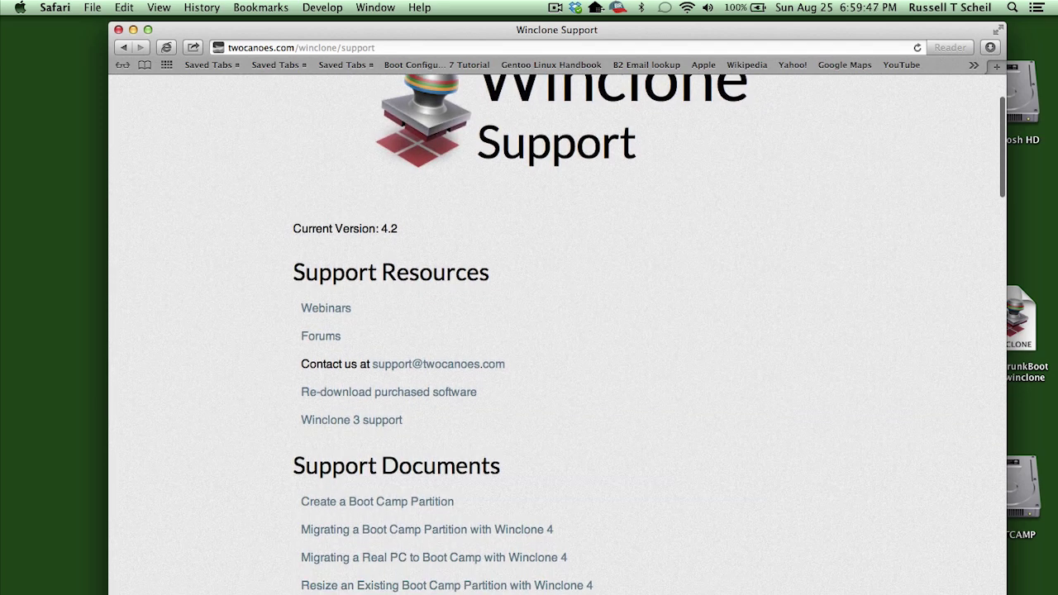
{"action": "scroll", "coordinate": [558, 334], "scroll_direction": "down", "scroll_amount": 3}
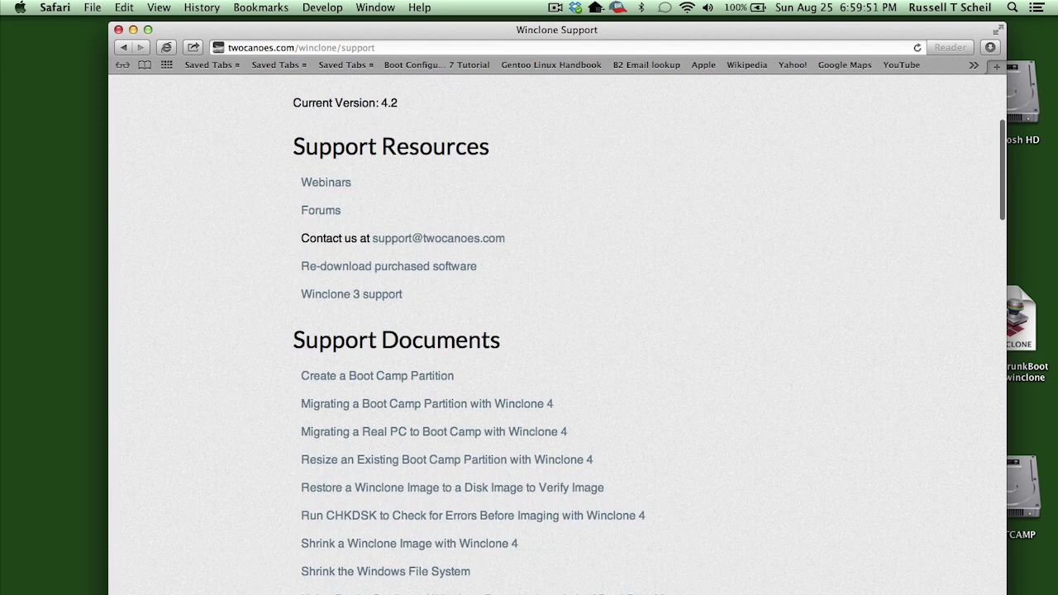
{"action": "scroll", "coordinate": [558, 334], "scroll_direction": "down", "scroll_amount": 2}
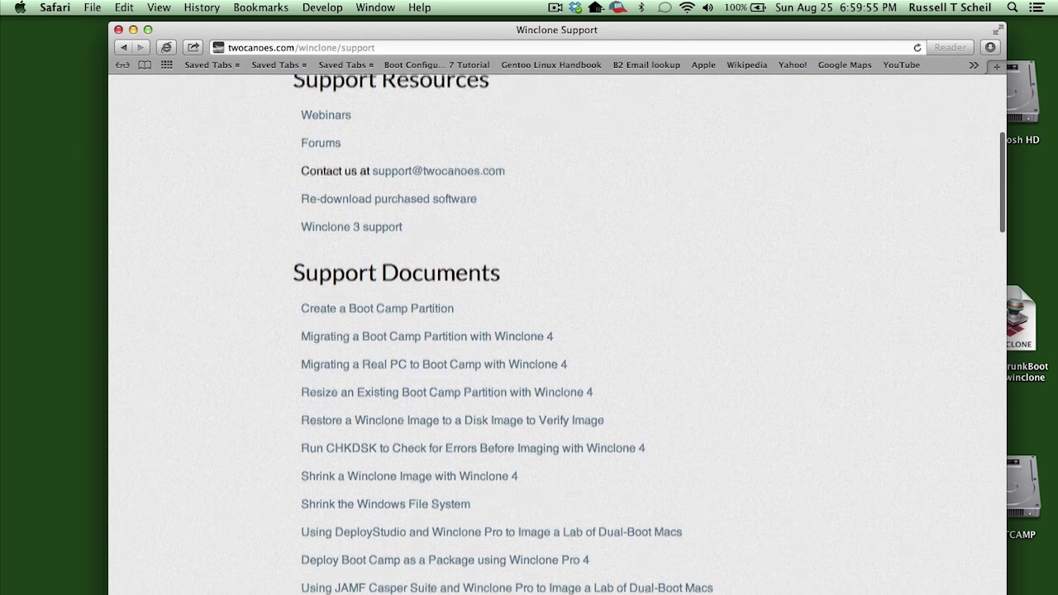
{"action": "scroll", "coordinate": [558, 335], "scroll_direction": "down", "scroll_amount": 4}
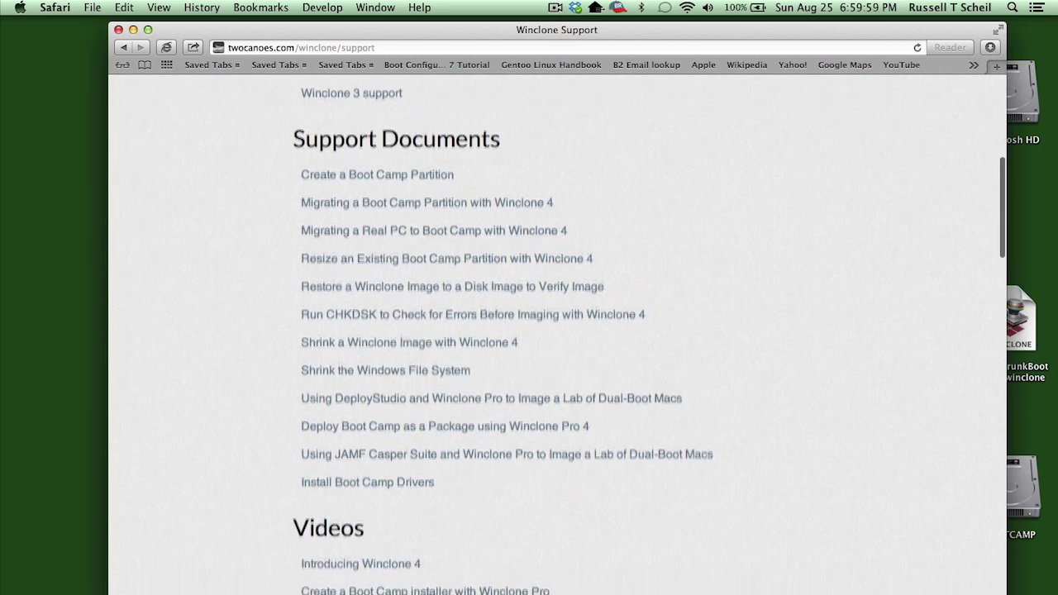
{"action": "scroll", "coordinate": [557, 334], "scroll_direction": "down", "scroll_amount": 3}
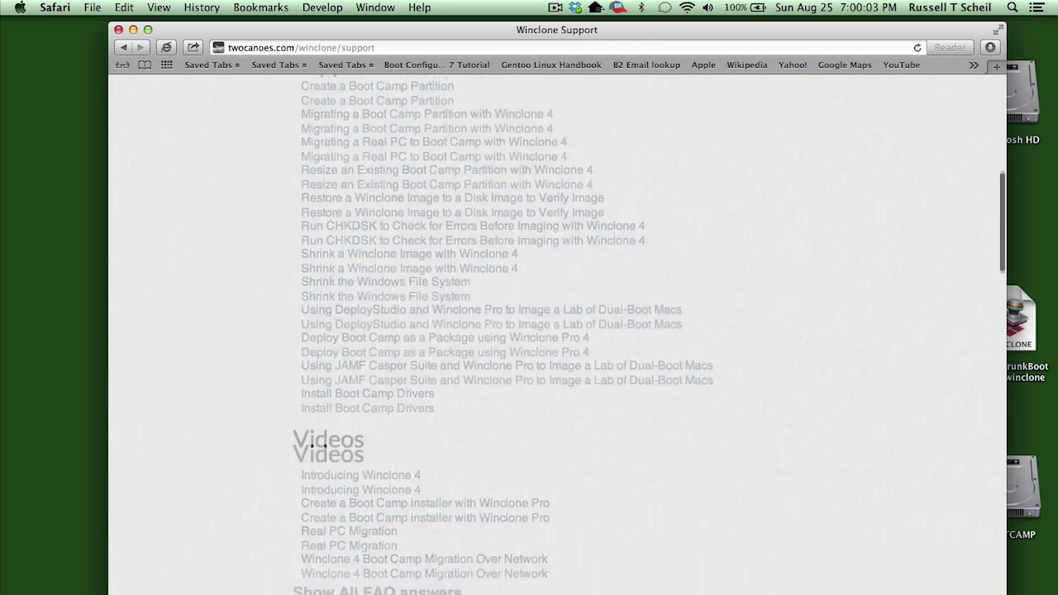
{"action": "scroll", "coordinate": [557, 334], "scroll_direction": "down", "scroll_amount": 10}
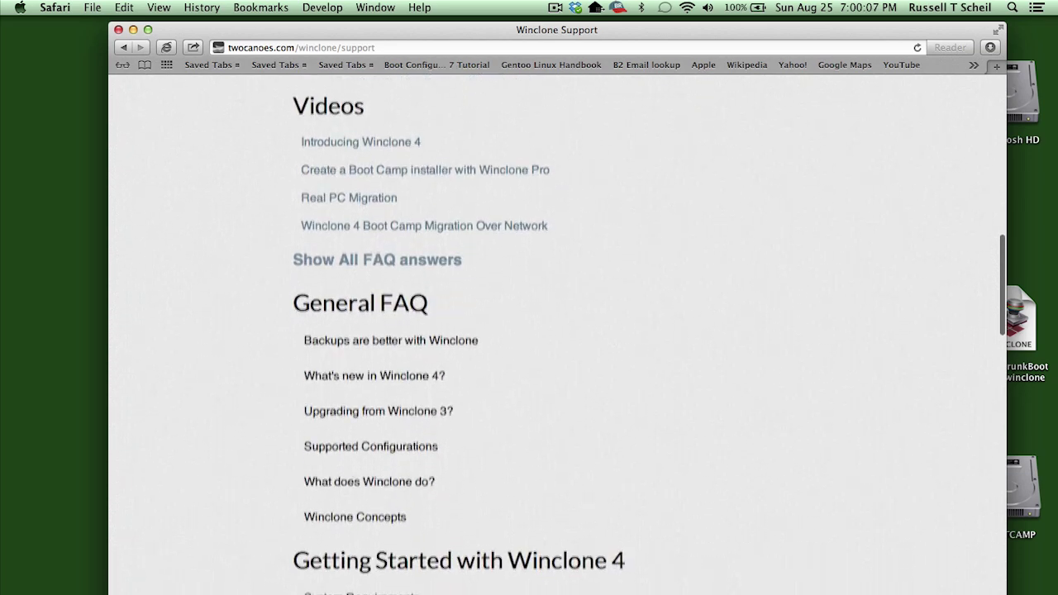
{"action": "scroll", "coordinate": [557, 334], "scroll_direction": "down", "scroll_amount": 5}
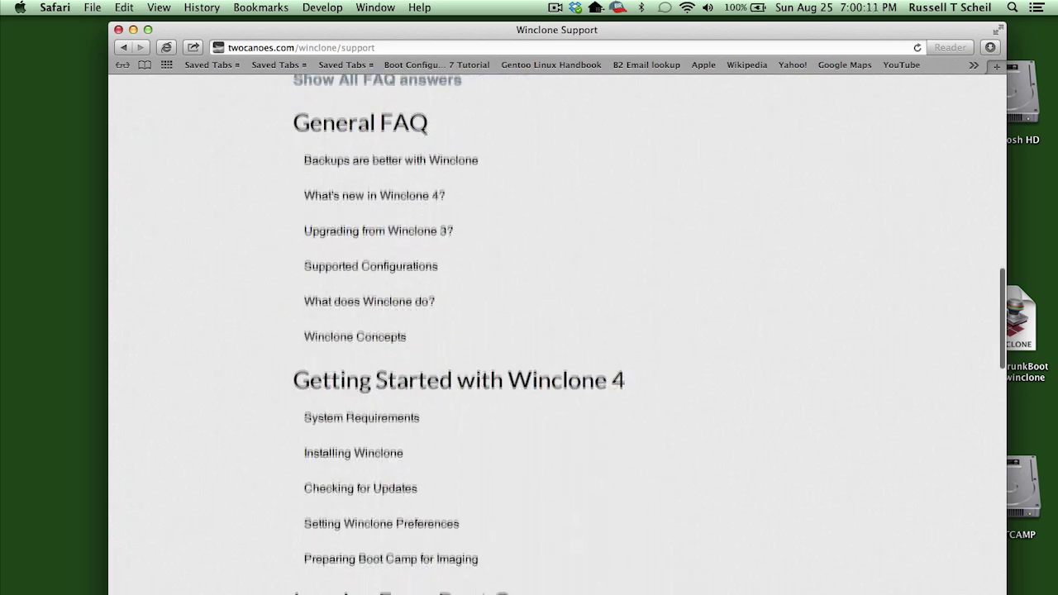
{"action": "scroll", "coordinate": [557, 334], "scroll_direction": "down", "scroll_amount": 9}
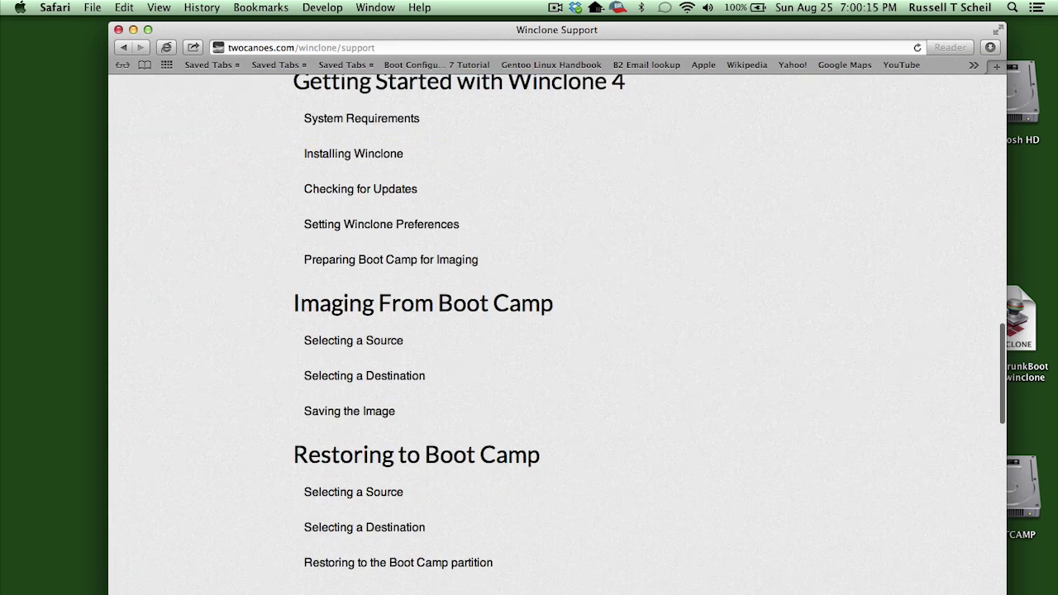
{"action": "scroll", "coordinate": [558, 335], "scroll_direction": "down", "scroll_amount": 11}
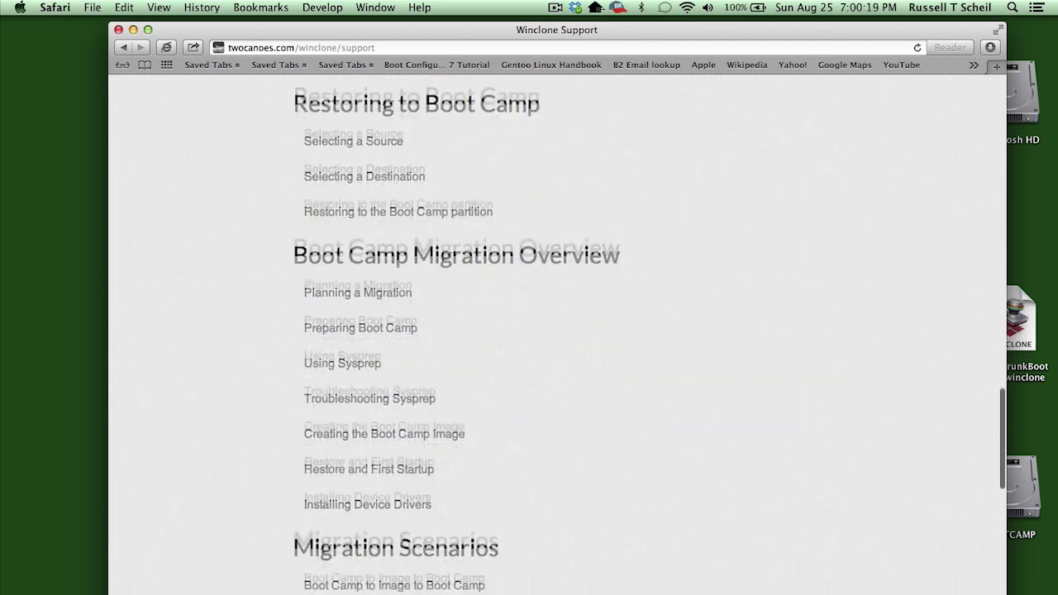
{"action": "scroll", "coordinate": [557, 334], "scroll_direction": "down", "scroll_amount": 8}
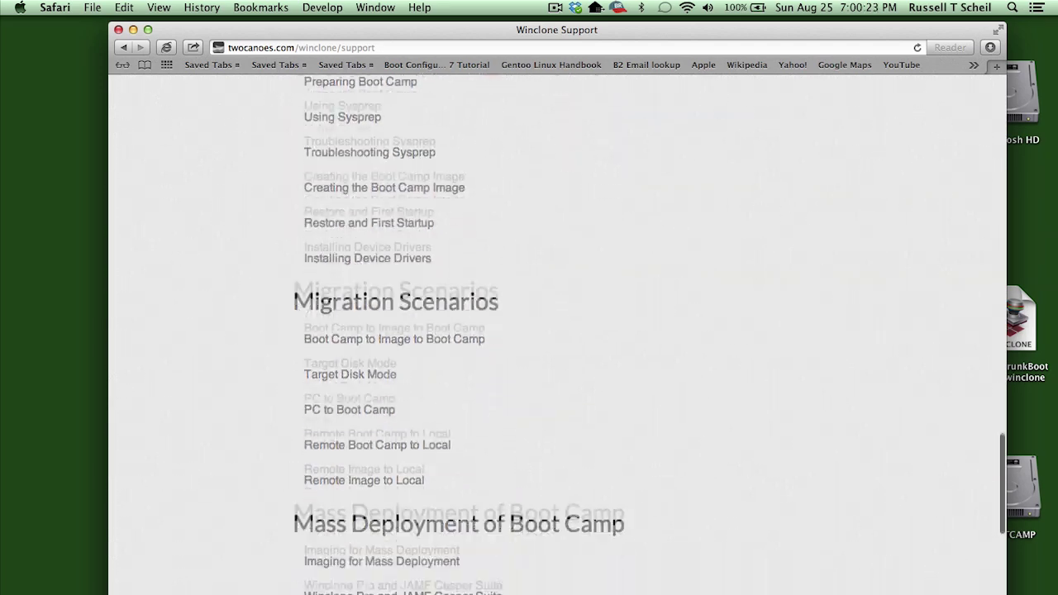
{"action": "scroll", "coordinate": [557, 334], "scroll_direction": "down", "scroll_amount": 15}
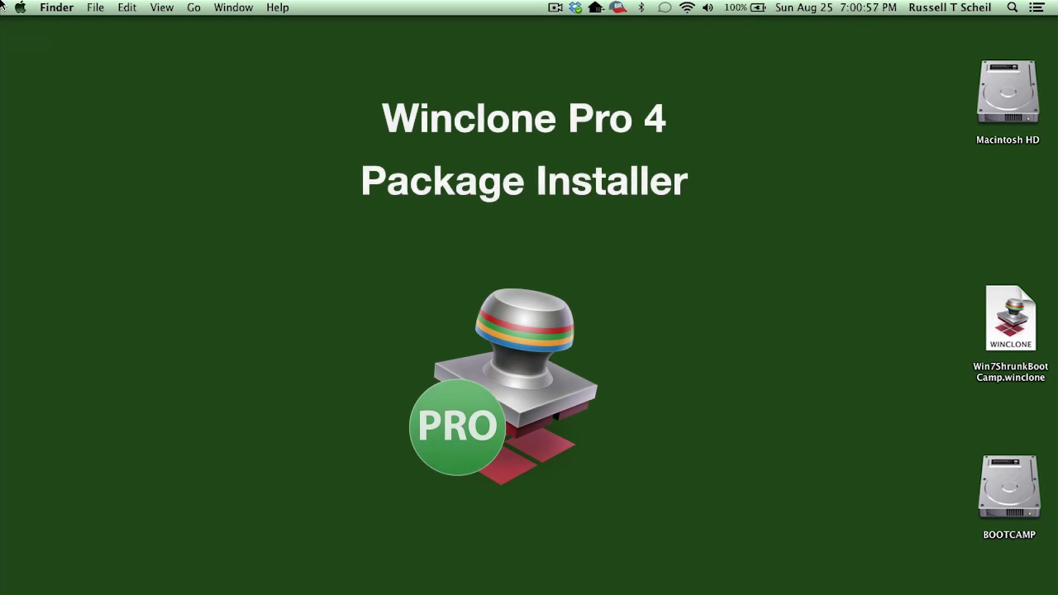
Launch Winclone Pro 4.2 and move its window up and away from the screen edge.
{"action": "mouse_move", "coordinate": [11, 300]}
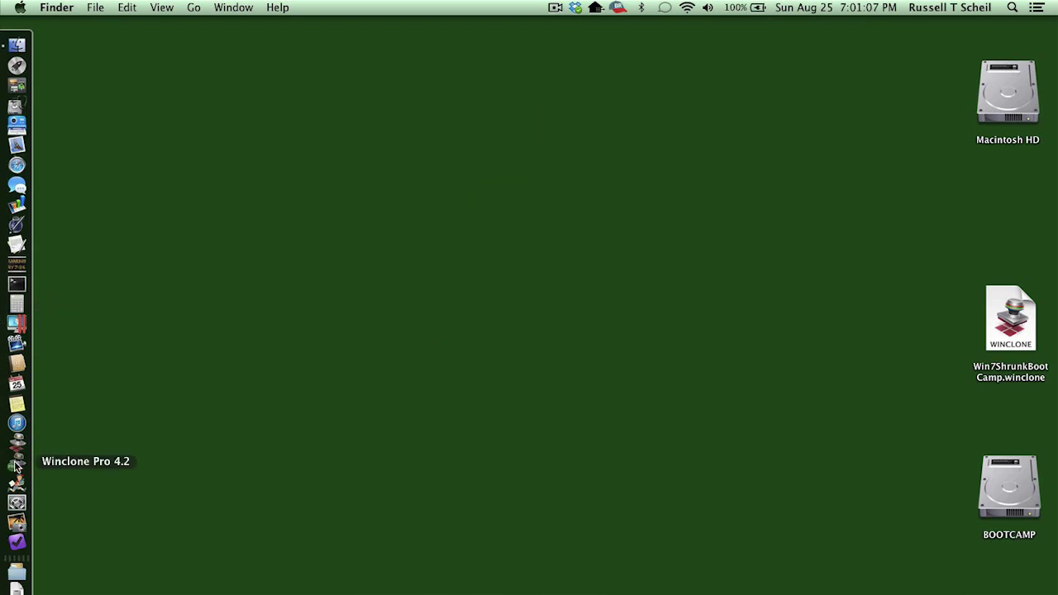
{"action": "left_click", "coordinate": [15, 466]}
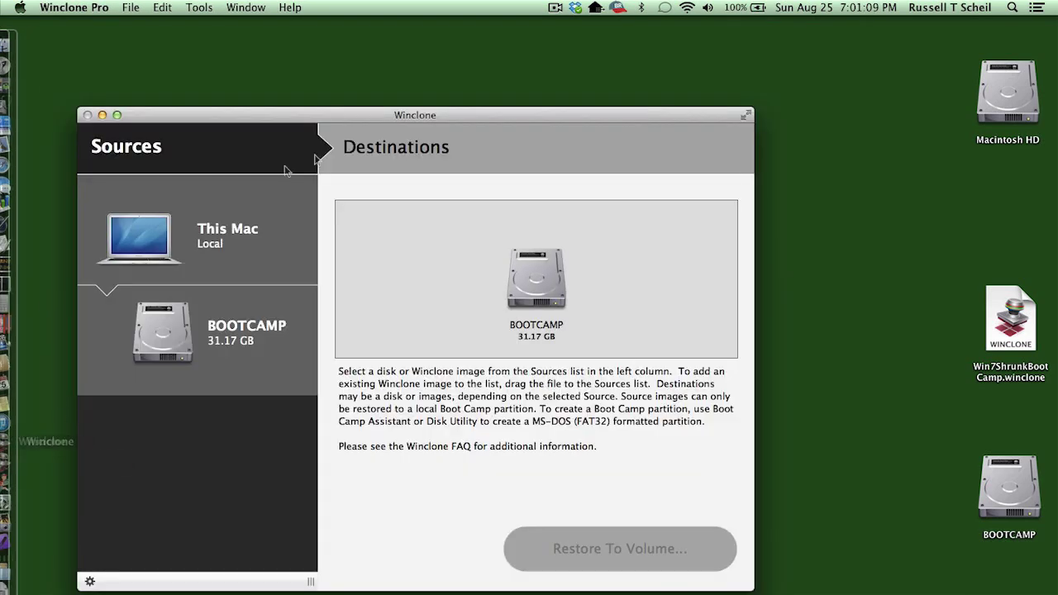
{"action": "left_click_drag", "start_coordinate": [356, 112], "coordinate": [438, 70]}
Add Win7ShrunkBootCamp.winclone from the Desktop as a source and start making a package from it.
{"action": "left_click", "coordinate": [1009, 321]}
{"action": "left_click_drag", "start_coordinate": [1009, 321], "coordinate": [270, 402]}
{"action": "left_click", "coordinate": [261, 407]}
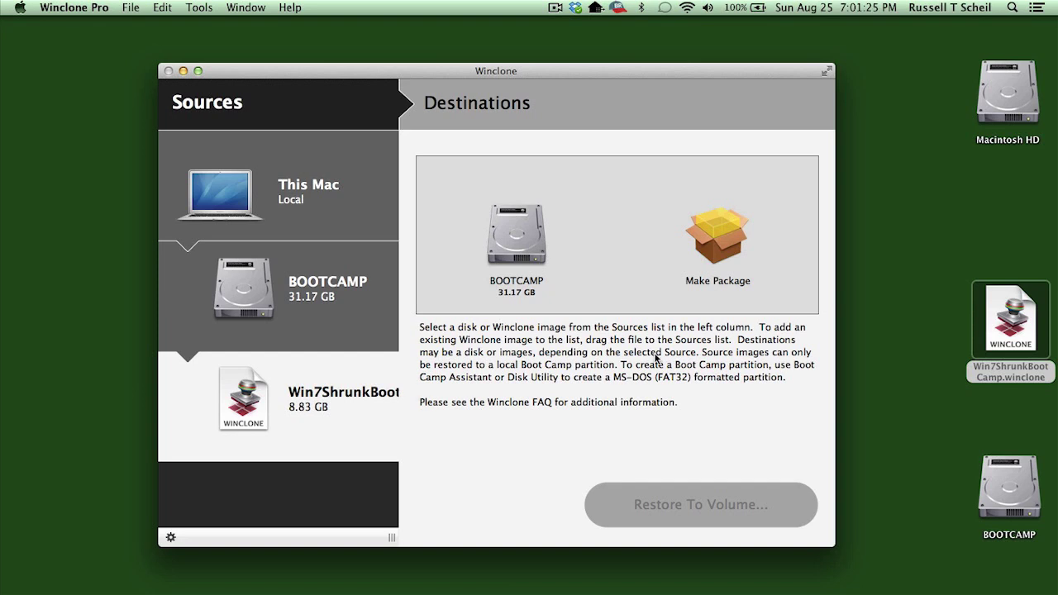
{"action": "left_click", "coordinate": [726, 239]}
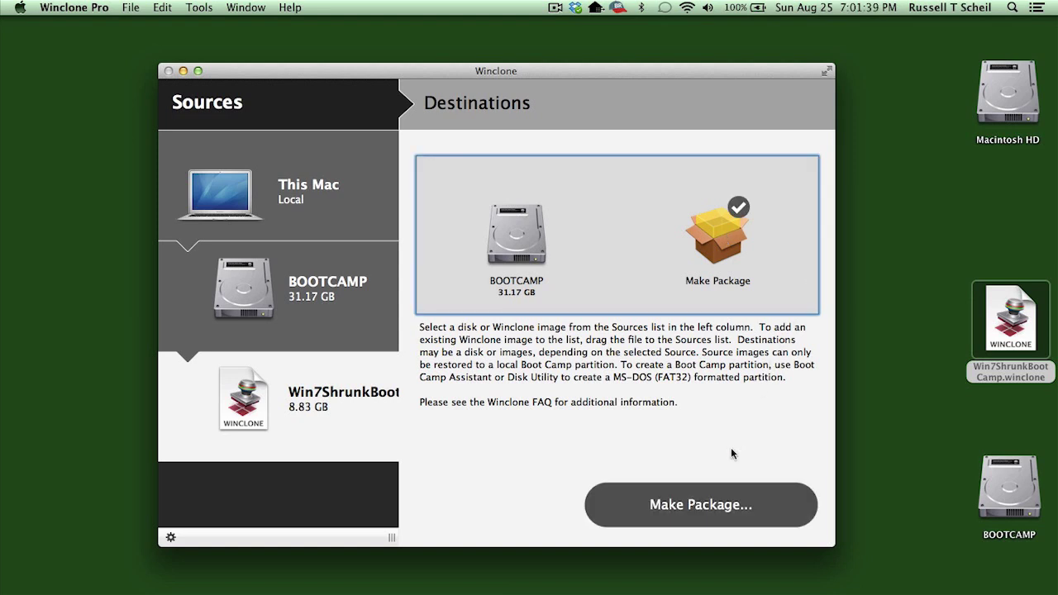
{"action": "left_click", "coordinate": [700, 505]}
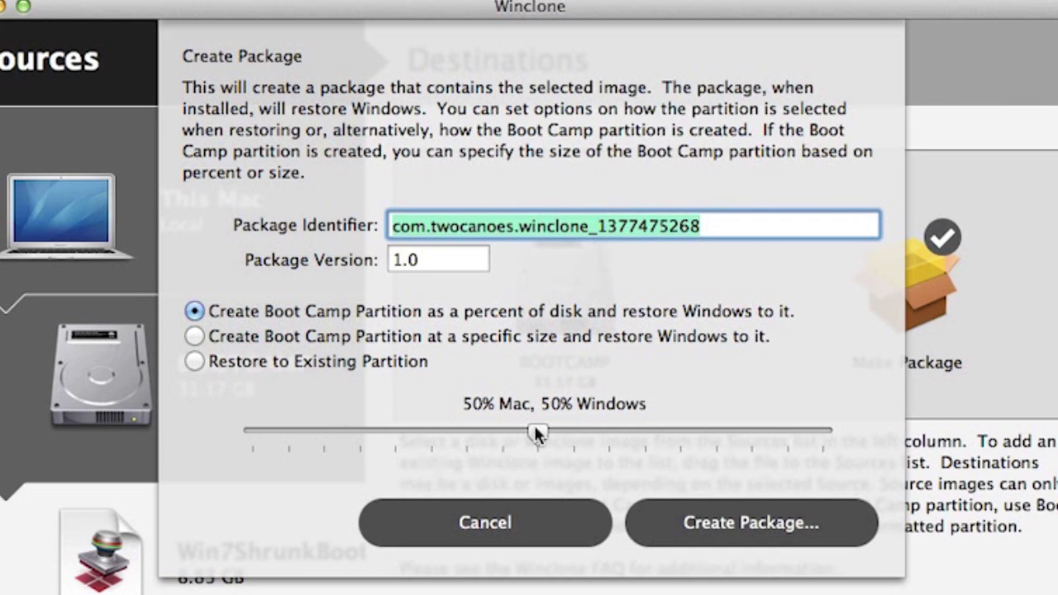
Try the option that creates the Boot Camp partition at a specific size, with the size set to 20 GB.
{"action": "mouse_move", "coordinate": [537, 434]}
{"action": "left_mouse_down"}
{"action": "mouse_move", "coordinate": [425, 434]}
{"action": "mouse_move", "coordinate": [681, 433]}
{"action": "mouse_move", "coordinate": [534, 430]}
{"action": "left_mouse_up"}
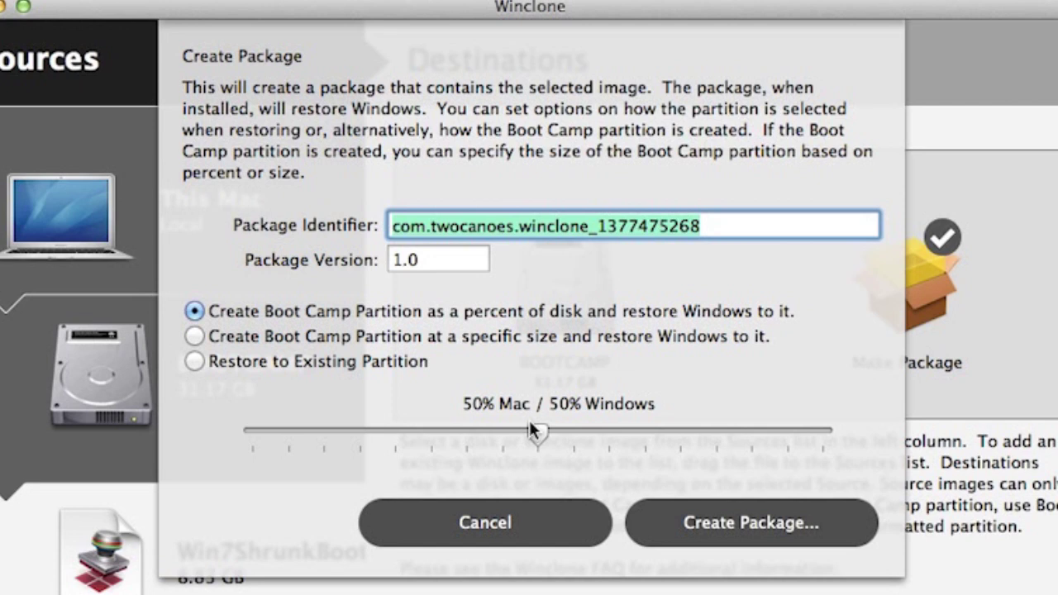
{"action": "left_click", "coordinate": [195, 336]}
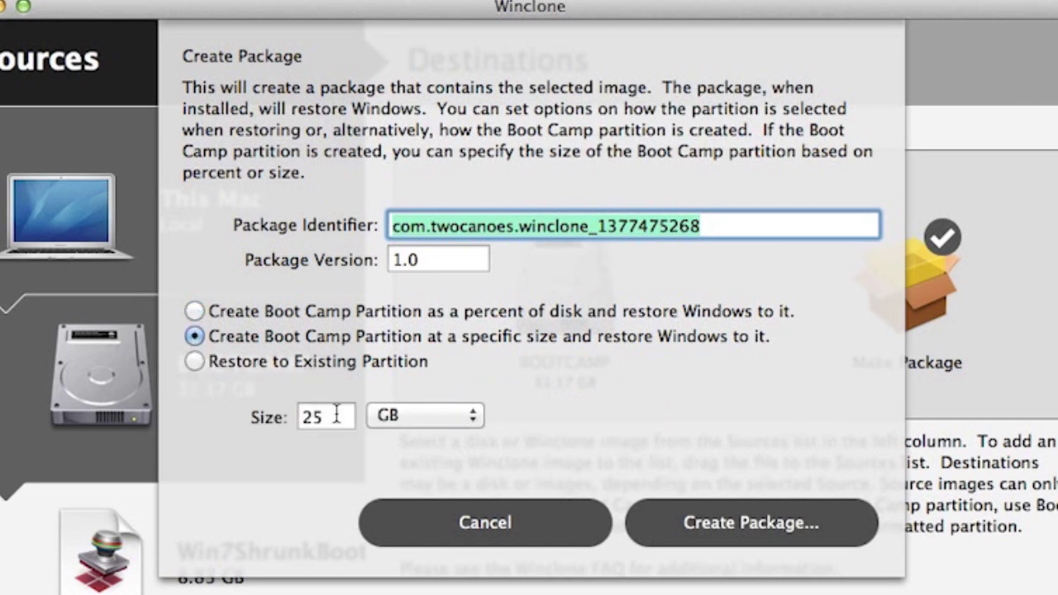
{"action": "left_click", "coordinate": [454, 416]}
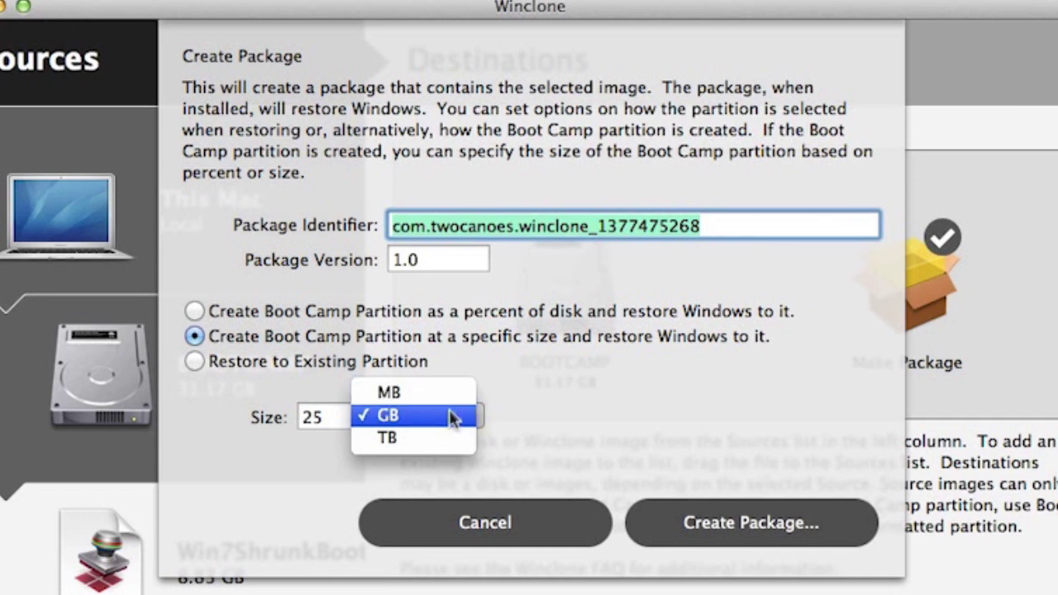
{"action": "left_click", "coordinate": [357, 419]}
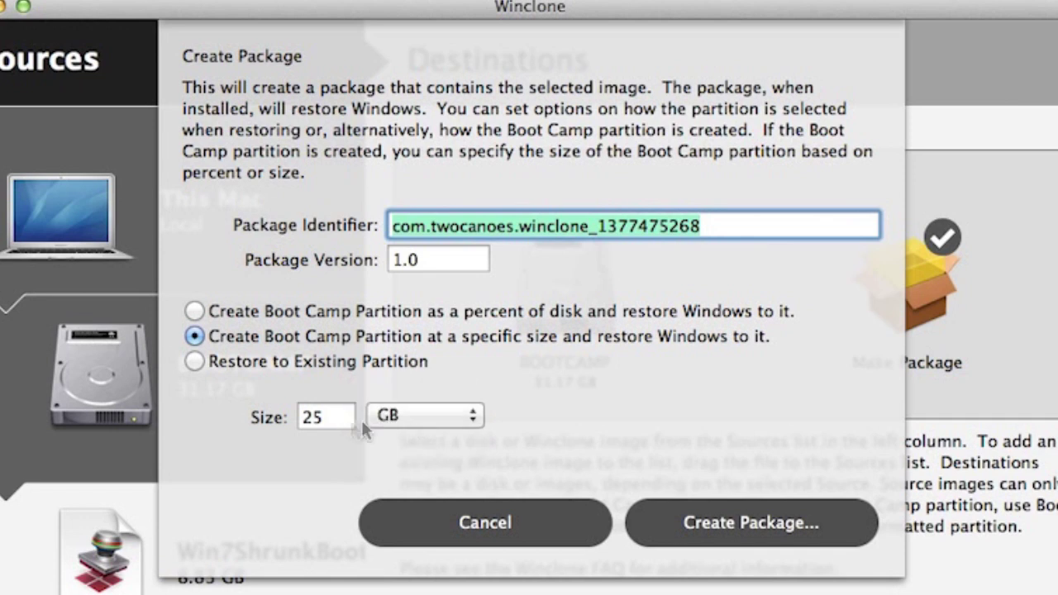
{"action": "left_click", "coordinate": [351, 422]}
{"action": "key", "text": "BackSpace"}
{"action": "type", "text": "0"}
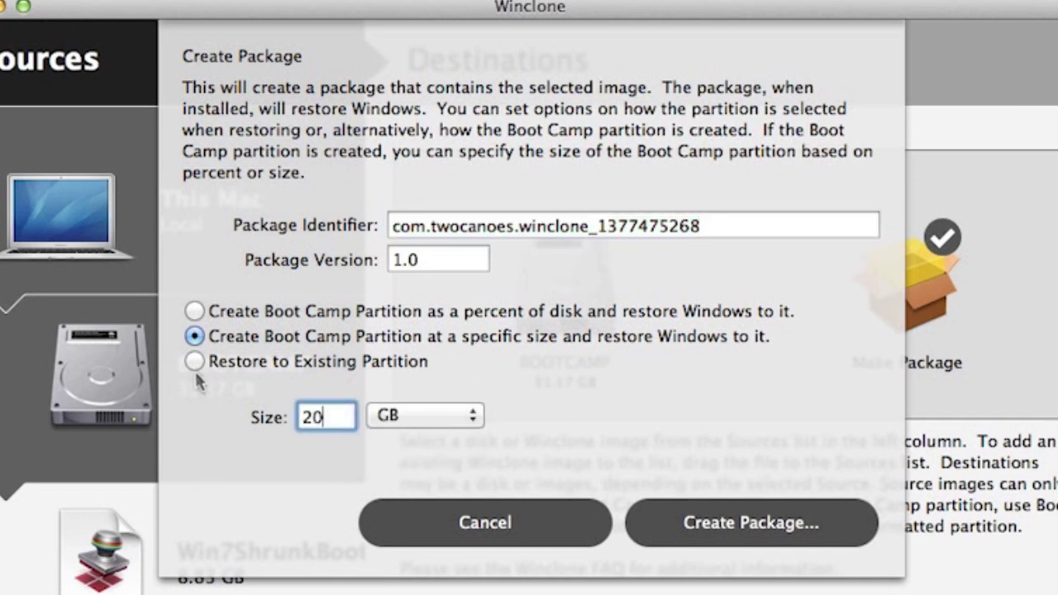
Set the package to restore to existing partition 4 and create it on the Desktop as Win7BootCampPackage.
{"action": "left_click", "coordinate": [193, 361]}
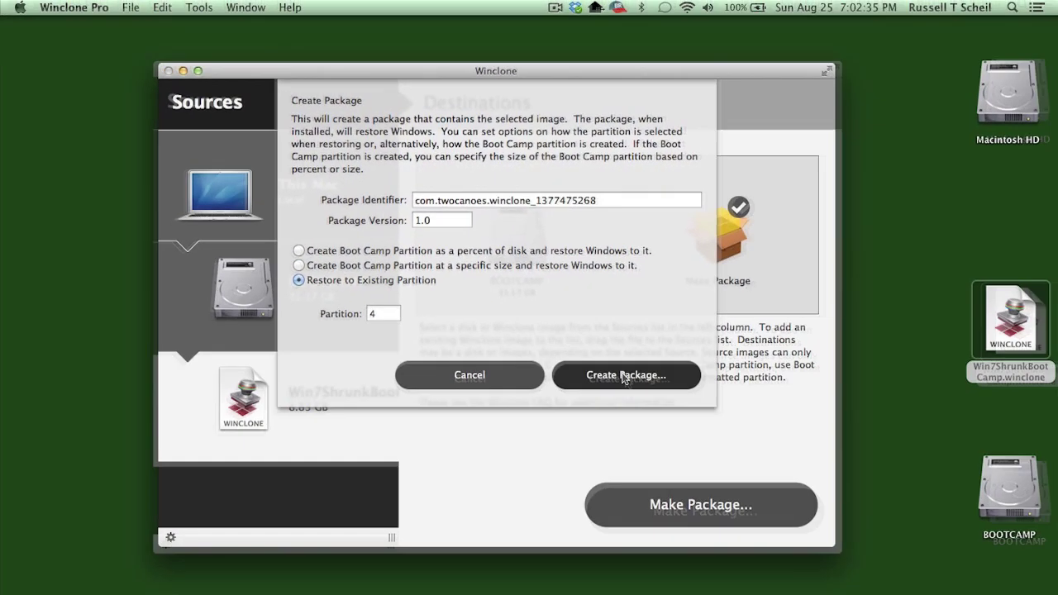
{"action": "left_click", "coordinate": [748, 523]}
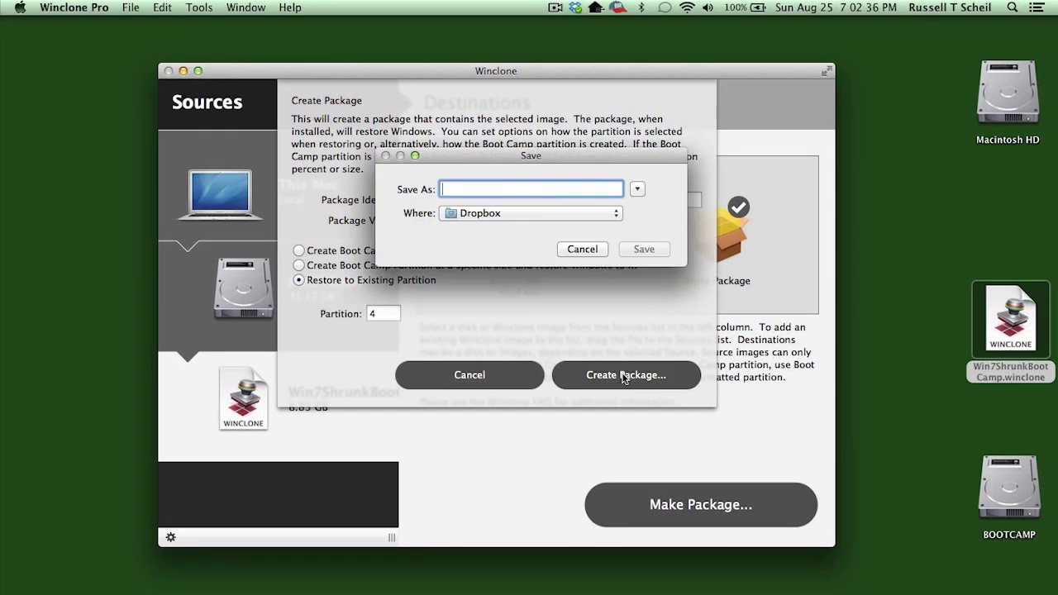
{"action": "left_click", "coordinate": [584, 217]}
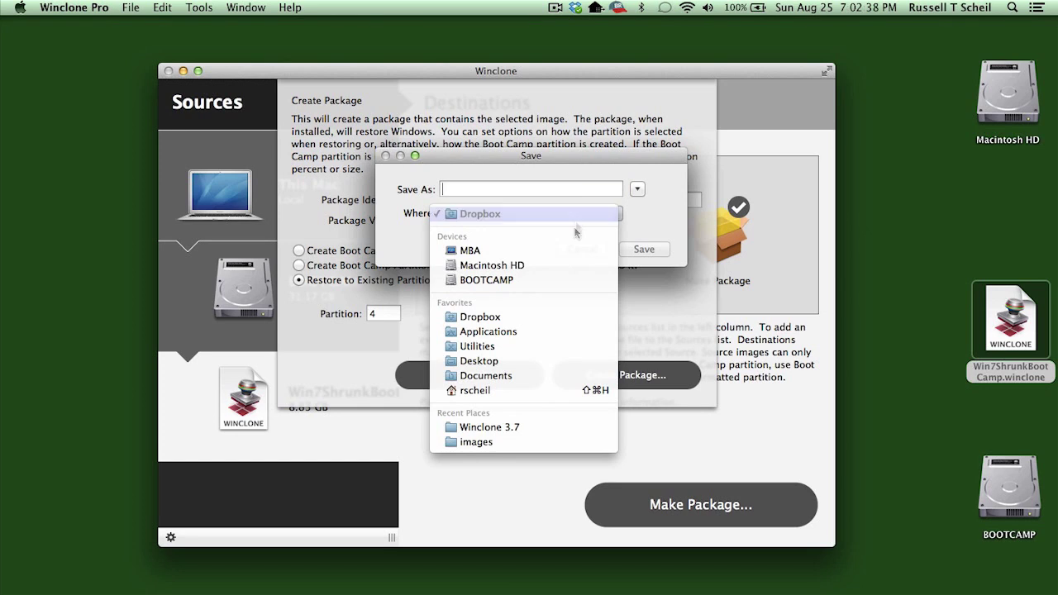
{"action": "left_click", "coordinate": [552, 361]}
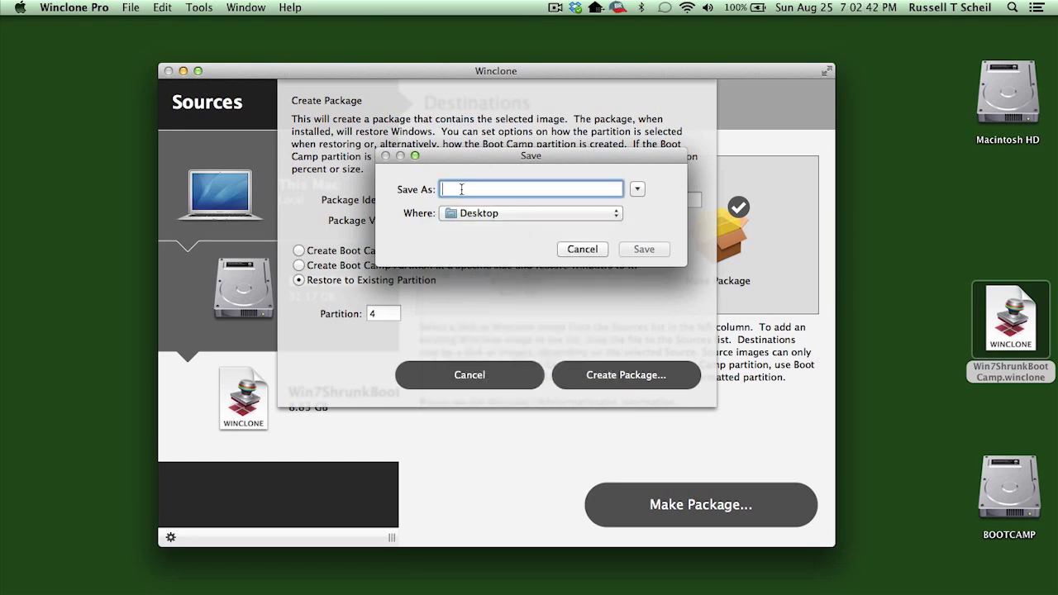
{"action": "type", "text": "Win7"}
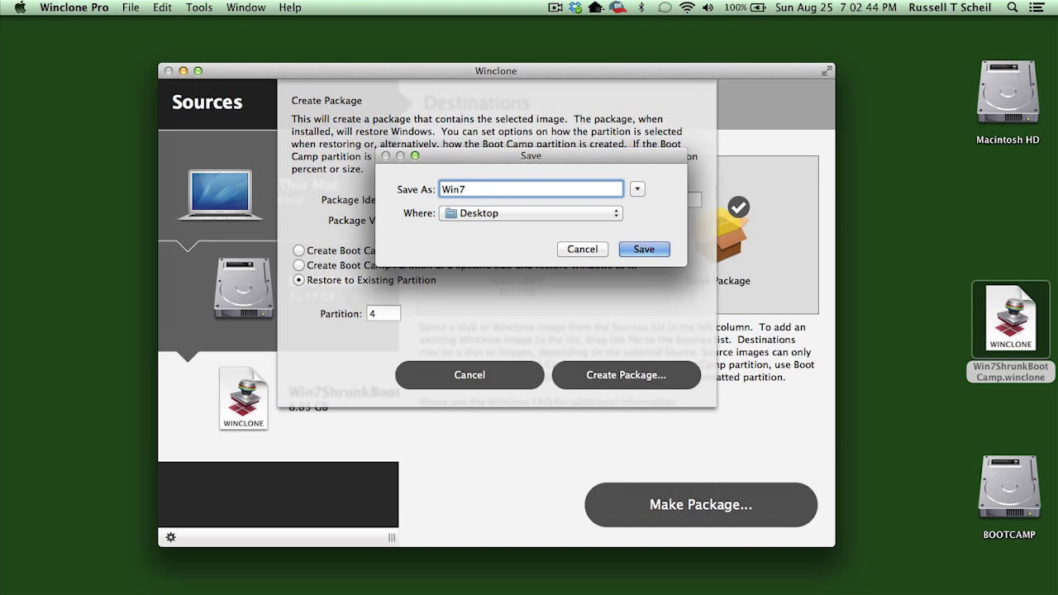
{"action": "type", "text": "BootCampPackage"}
{"action": "left_click", "coordinate": [636, 250]}
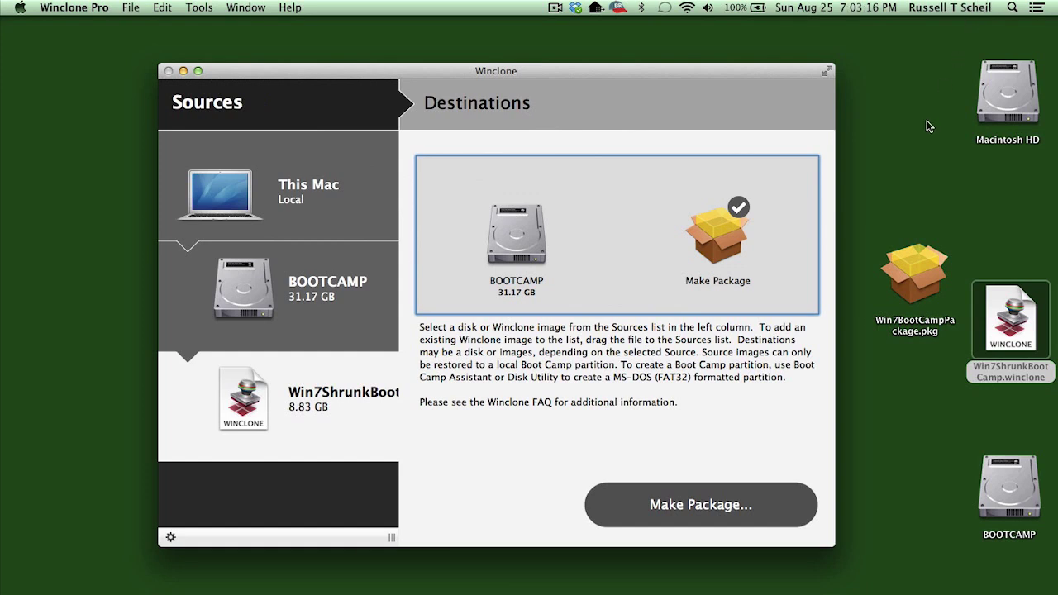
Select the Win7BootCampPackage.pkg file on the Desktop, and return to Winclone Pro to quit it.
{"action": "left_click", "coordinate": [918, 257]}
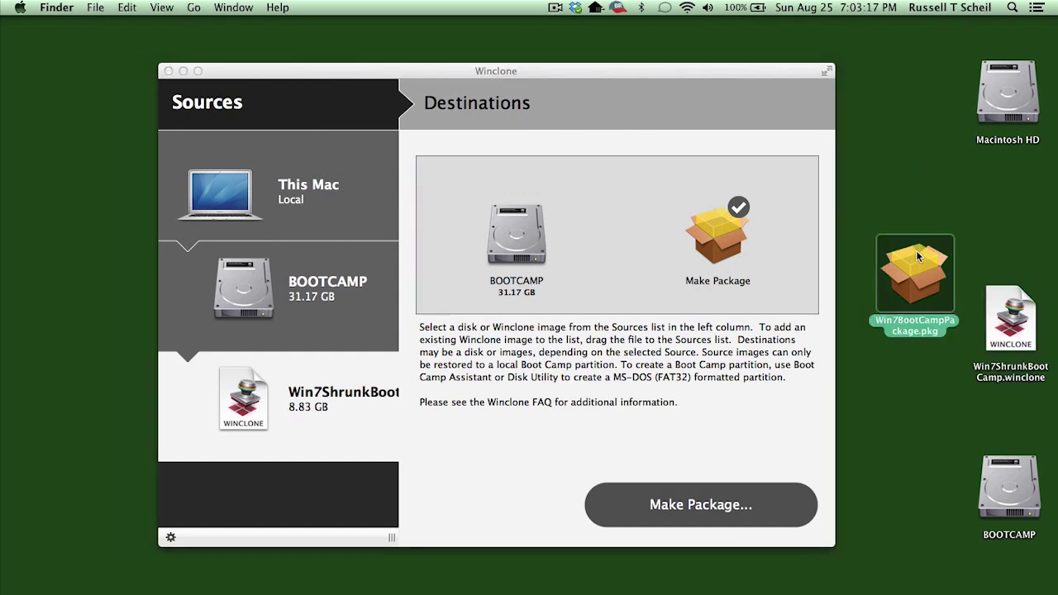
{"action": "left_click", "coordinate": [542, 71]}
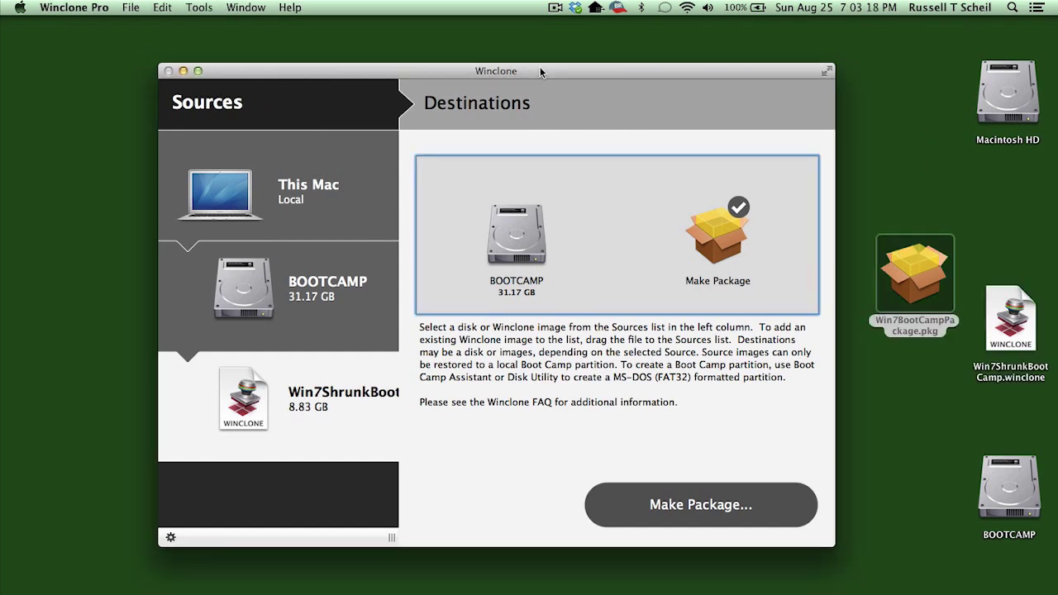
{"action": "left_click", "coordinate": [73, 7]}
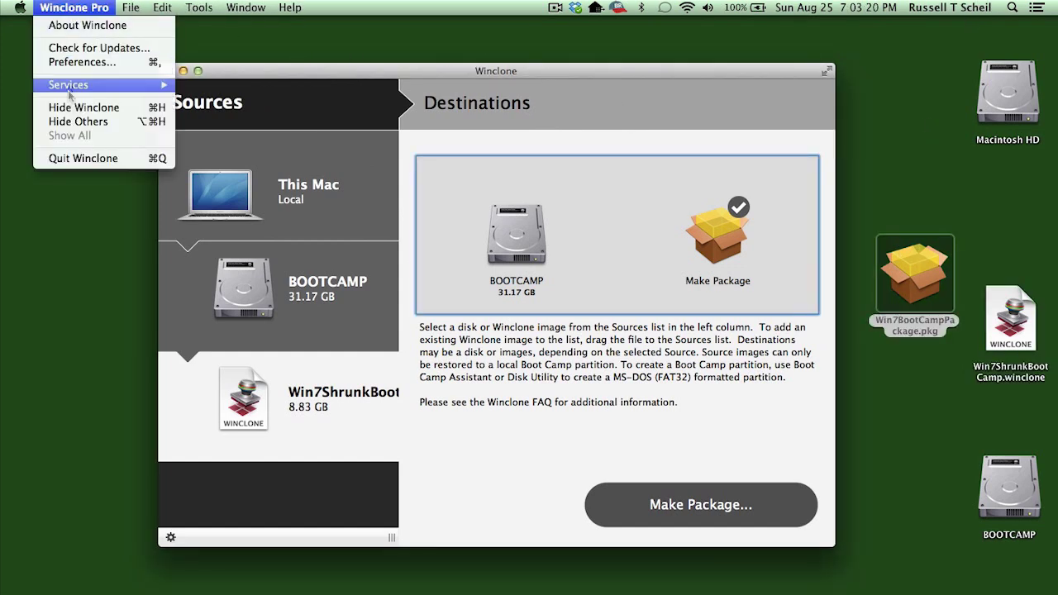